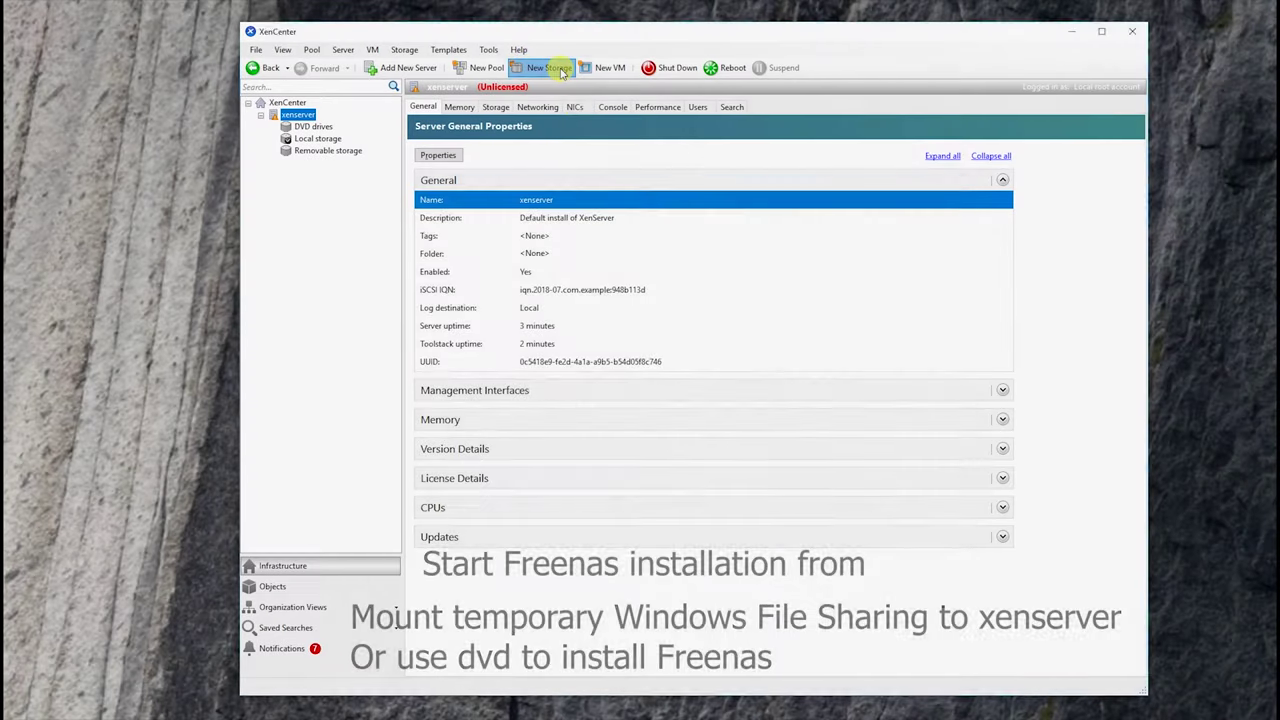
- Attach an SMB/CIFS ISO library named 'iso' from the share at 168.1.50, using separate share credentials
{"action": "left_click", "coordinate": [571, 68]}
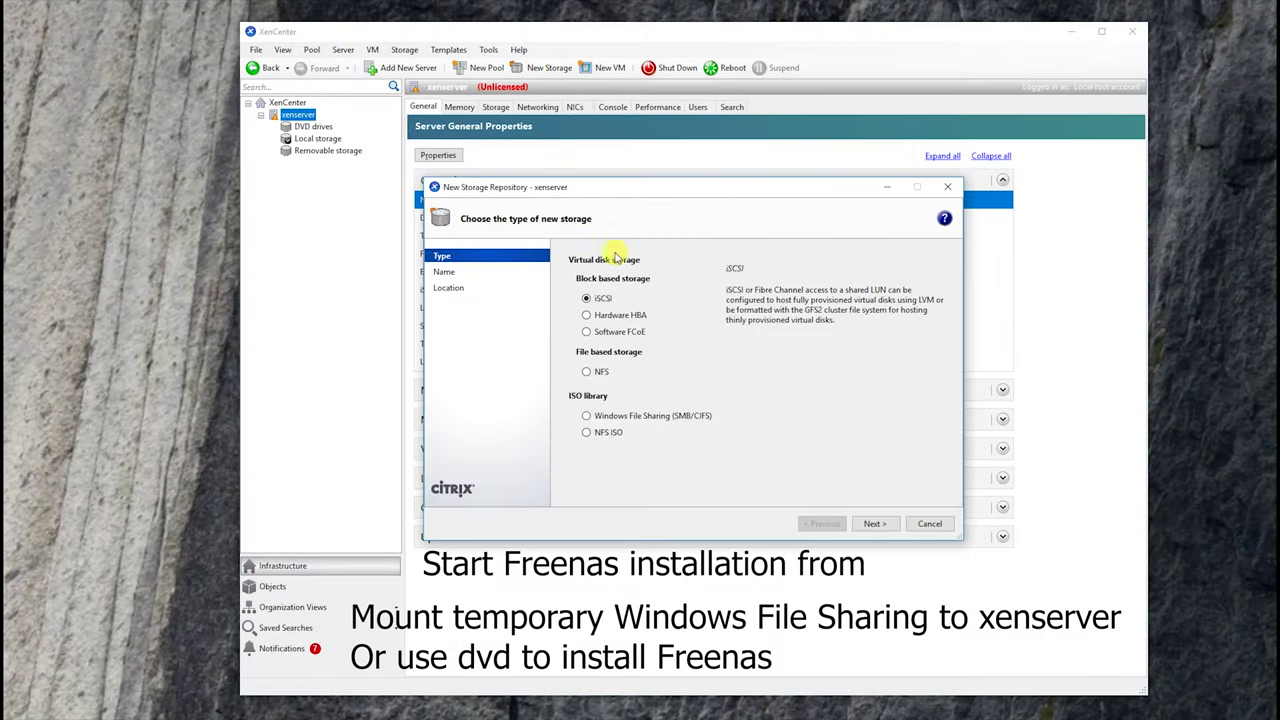
{"action": "left_click", "coordinate": [607, 419]}
{"action": "left_click", "coordinate": [874, 523]}
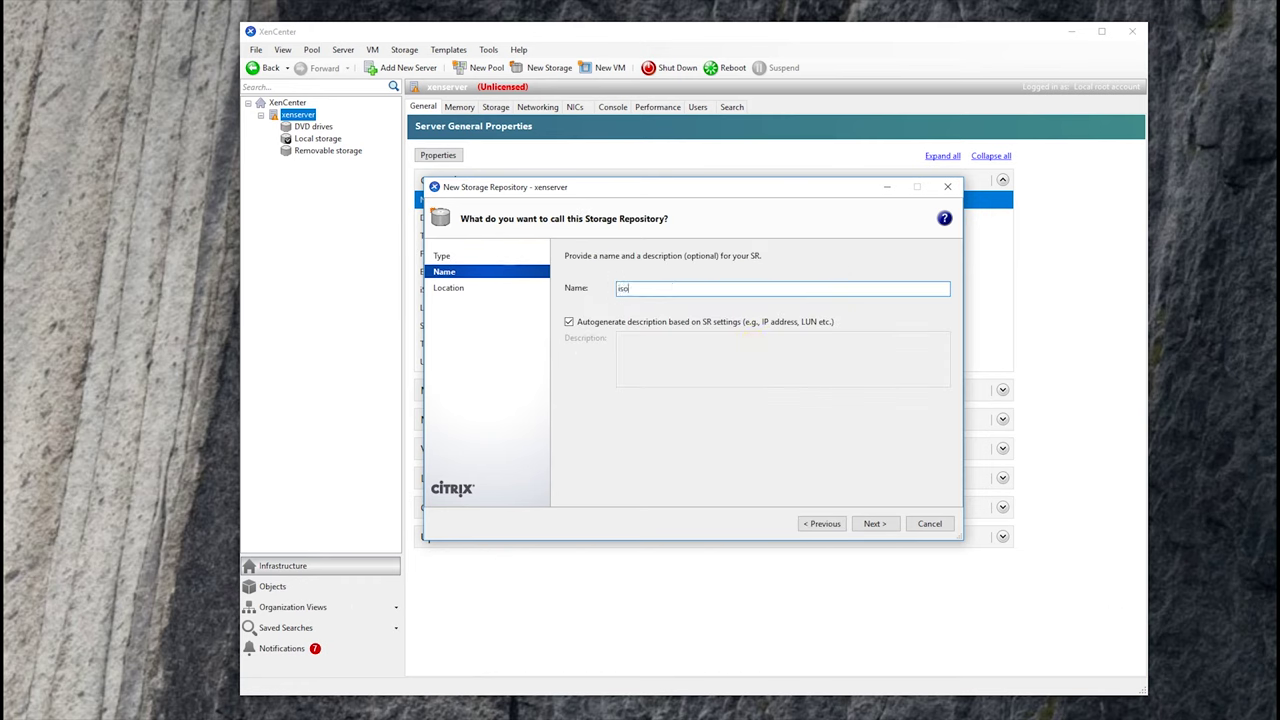
{"action": "left_click", "coordinate": [875, 525]}
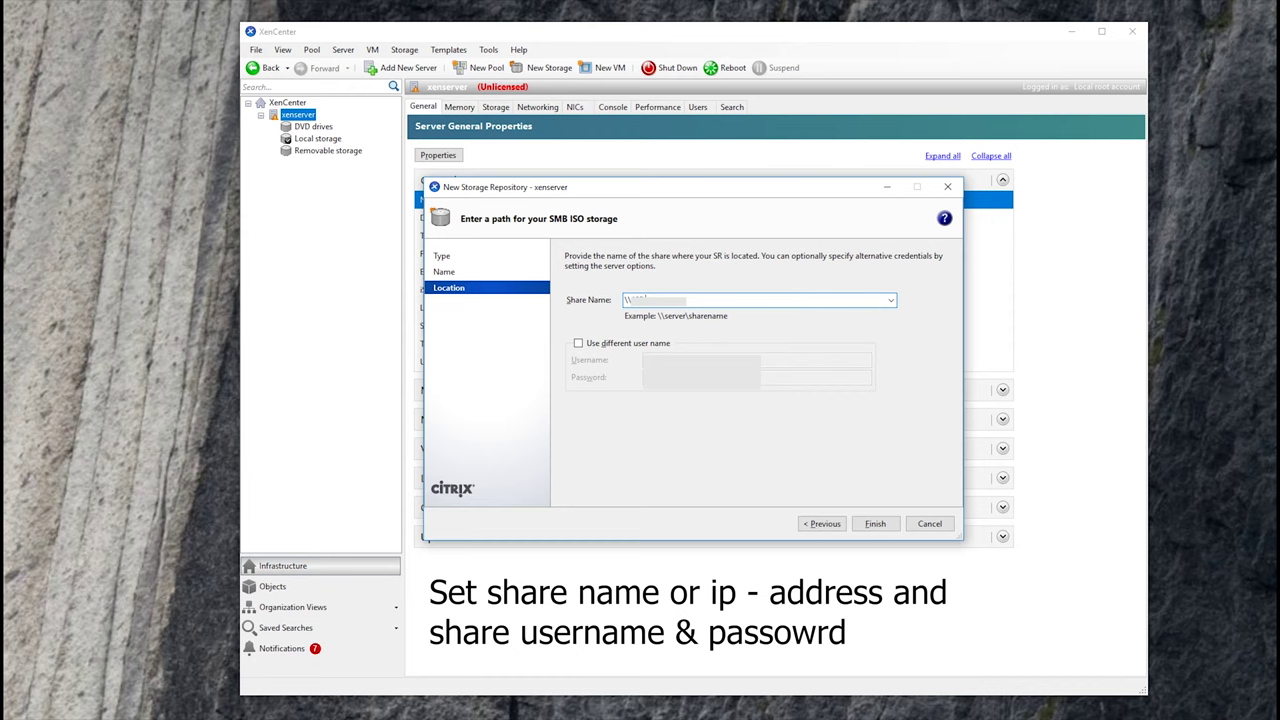
{"action": "type", "text": "168.1.50"}
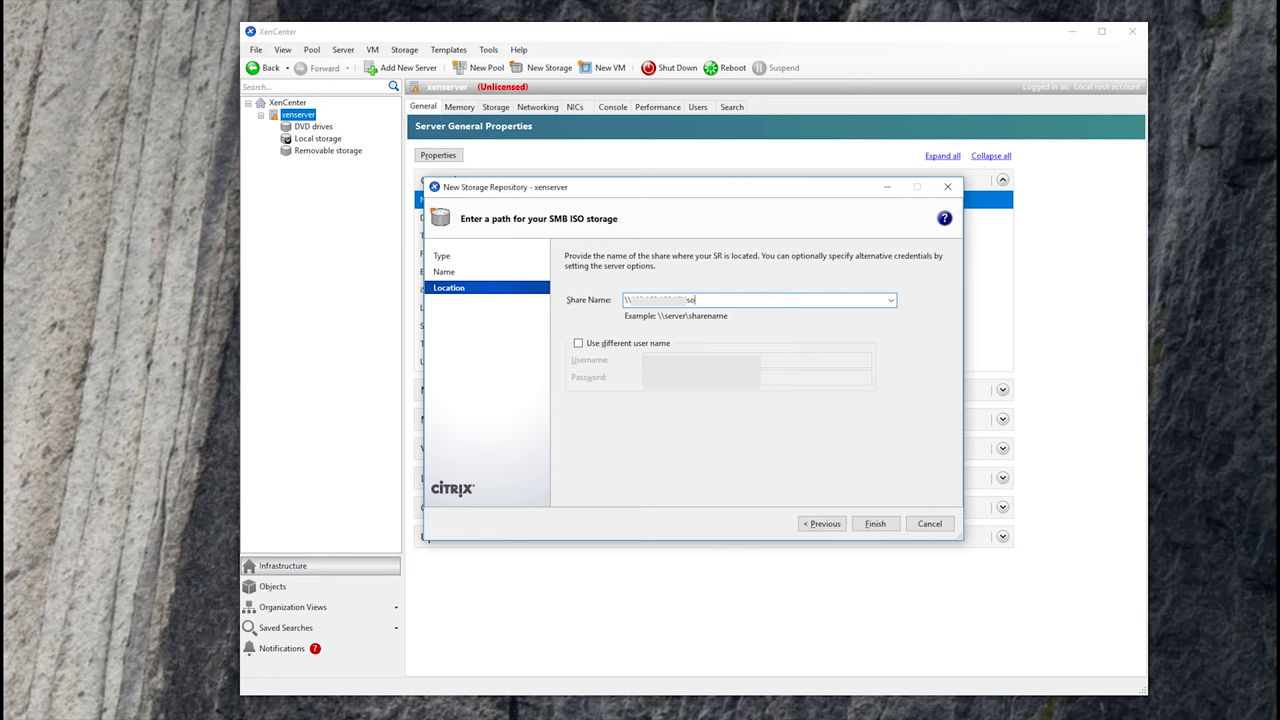
{"action": "key", "text": "alt+d"}
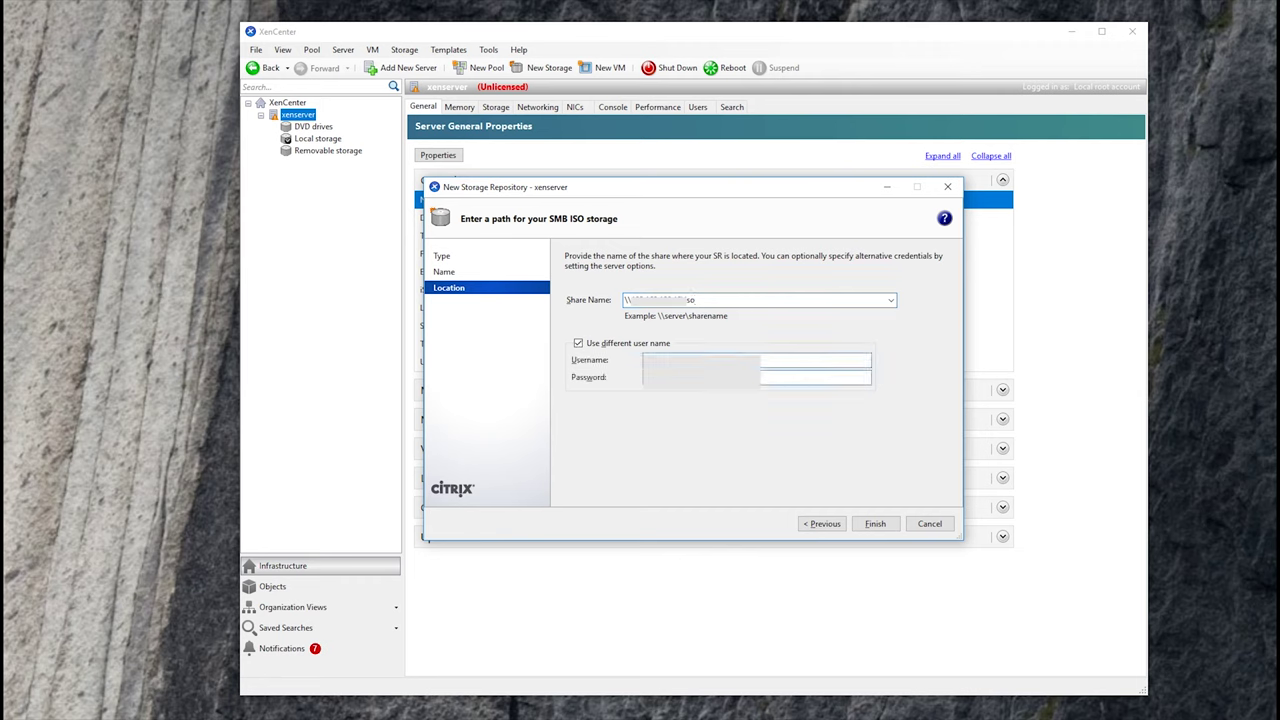
{"action": "left_click", "coordinate": [866, 526]}
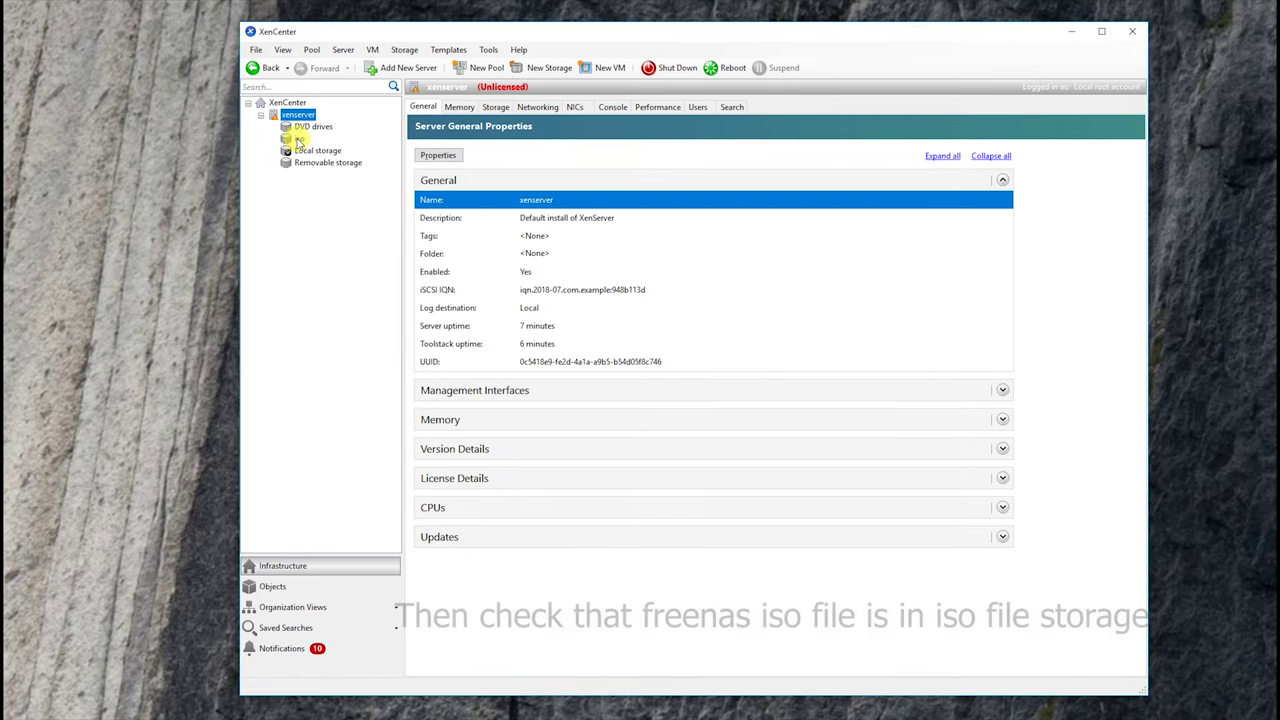
- Check the ISO files listed in the iso repository's Storage tab
{"action": "left_click", "coordinate": [299, 138]}
{"action": "left_click", "coordinate": [458, 107]}
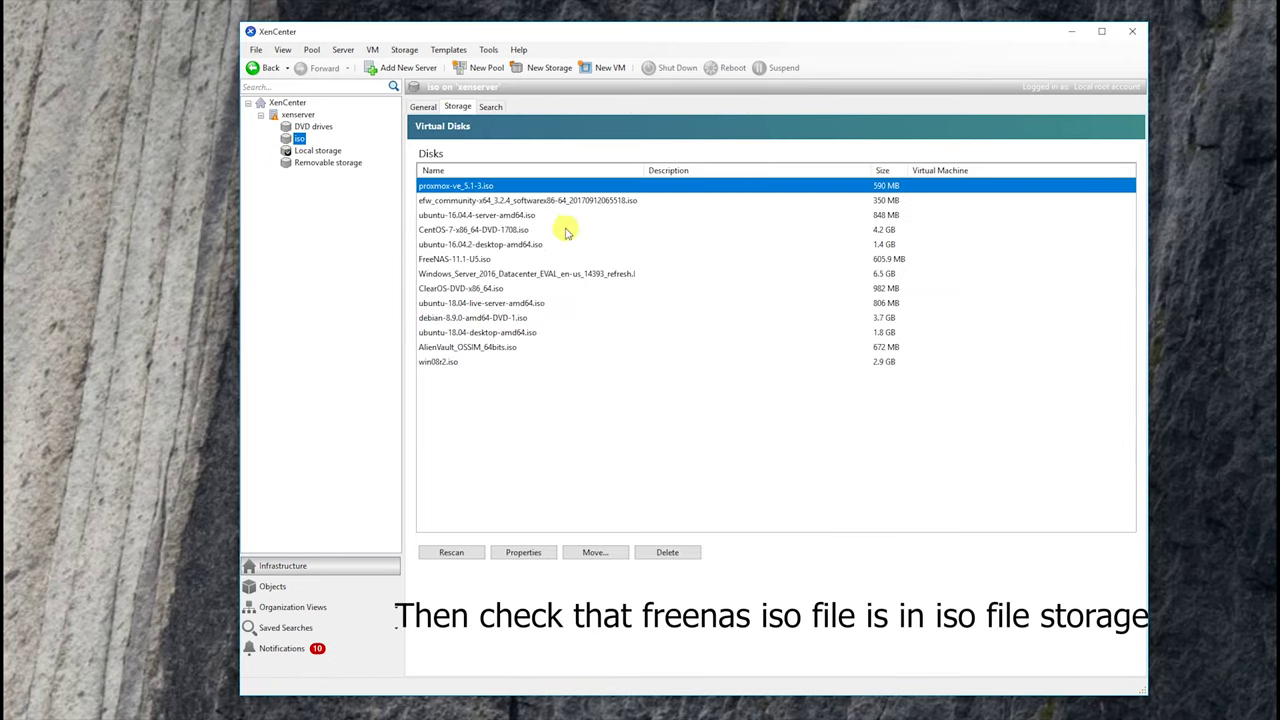
{"action": "left_click", "coordinate": [475, 390]}
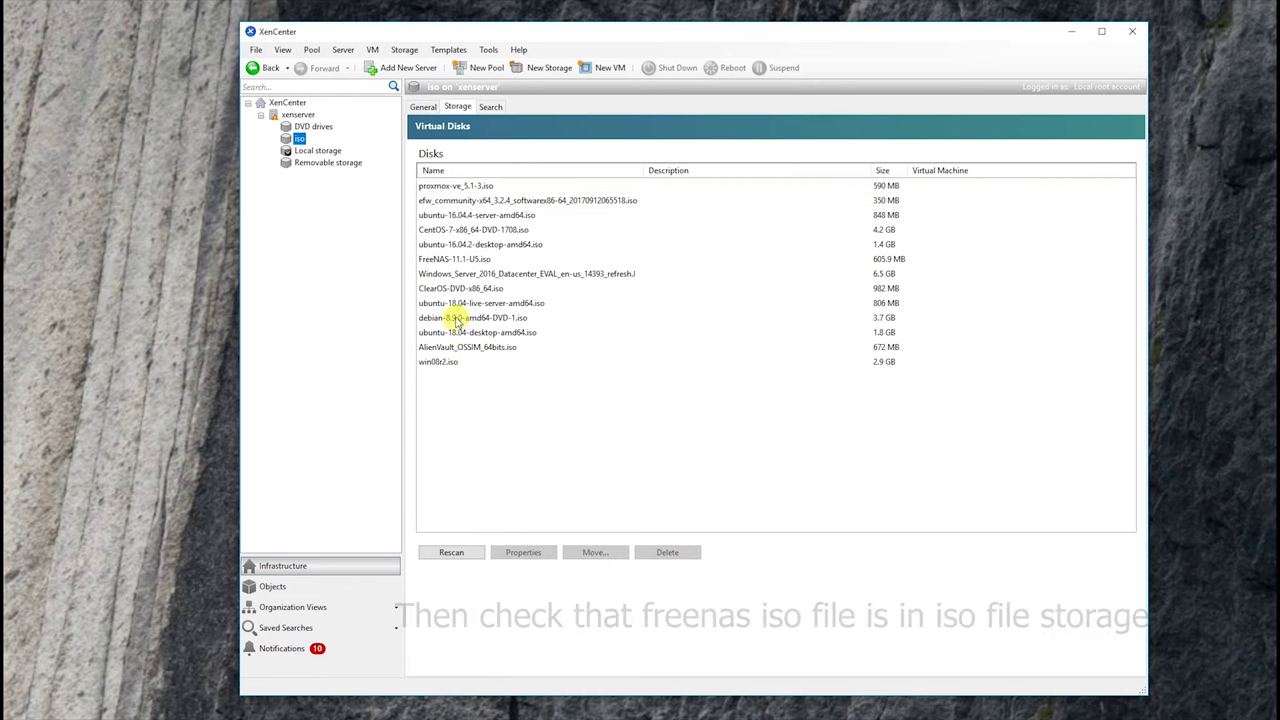
- Start a new VM from the Other install media template
{"action": "left_click", "coordinate": [588, 70]}
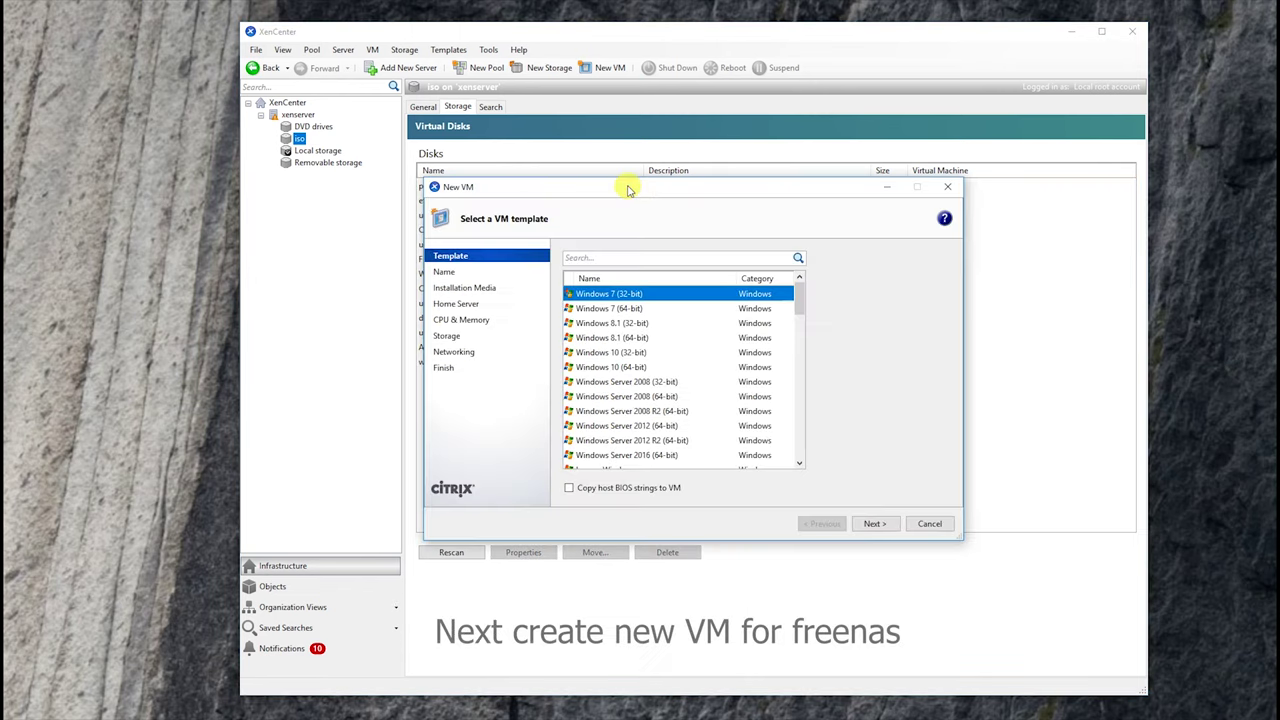
{"action": "scroll", "coordinate": [680, 396], "scroll_direction": "down", "scroll_amount": 3}
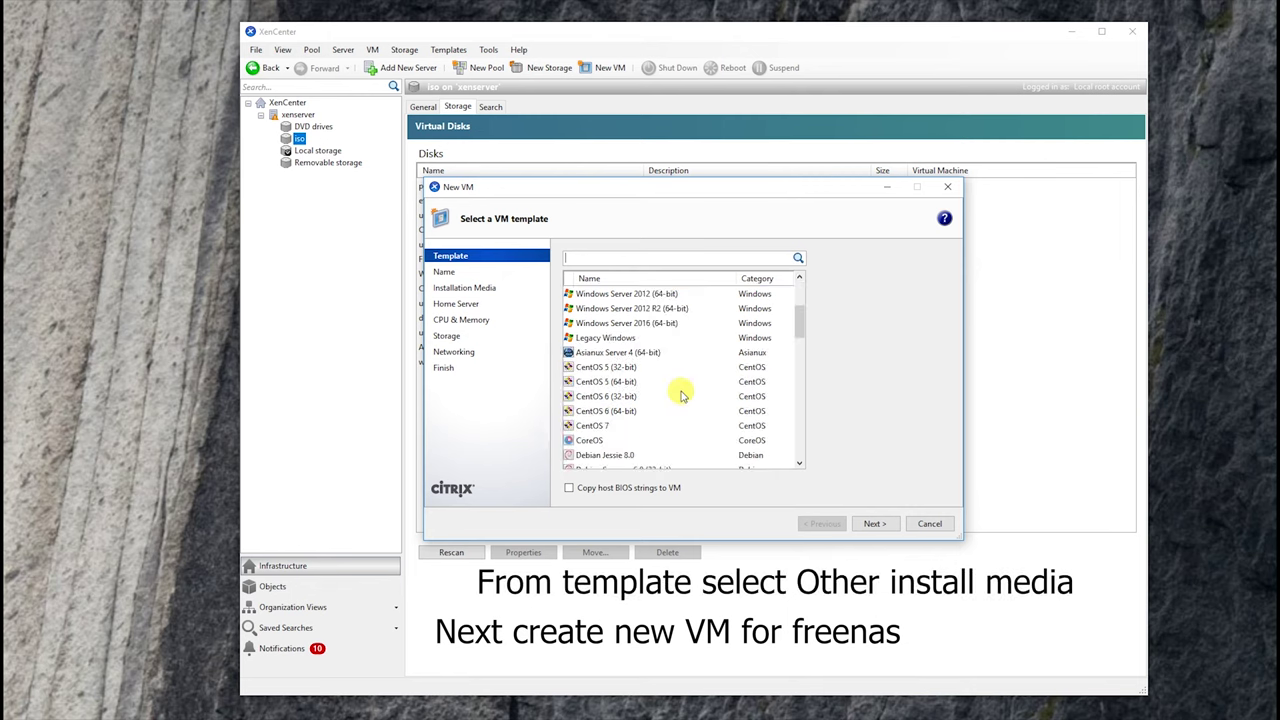
{"action": "scroll", "coordinate": [680, 396], "scroll_direction": "down", "scroll_amount": 6}
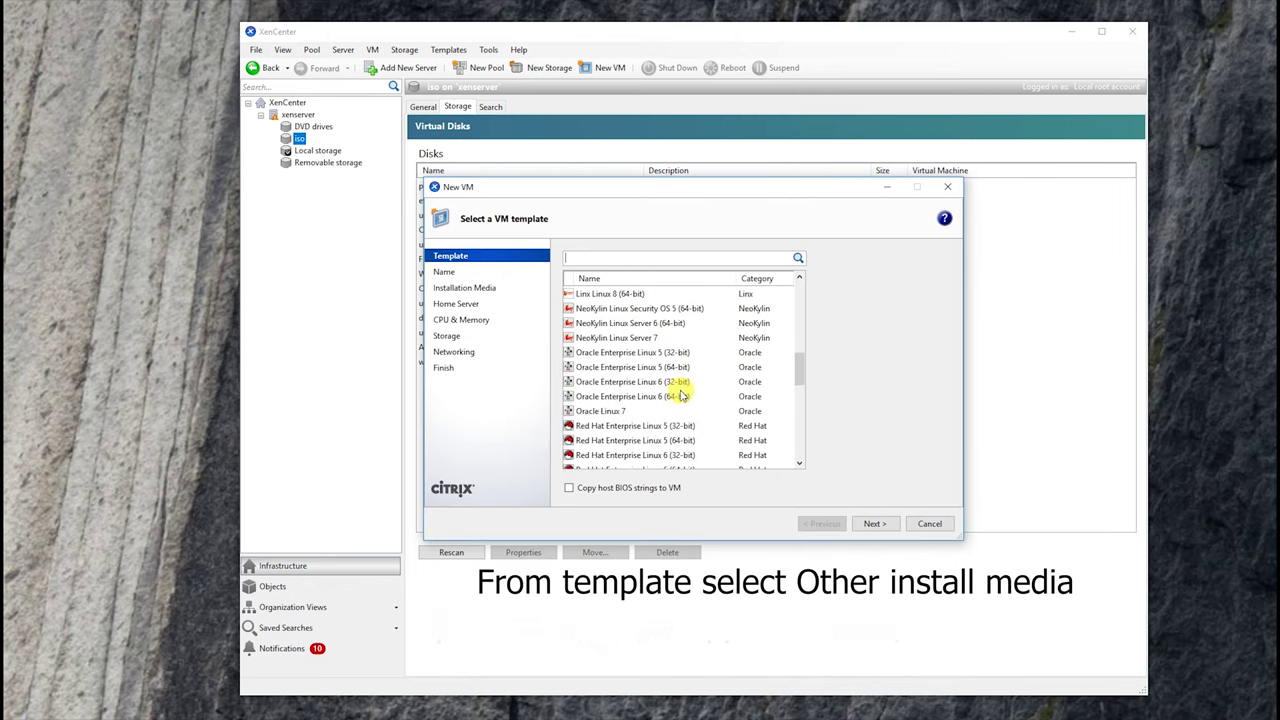
{"action": "scroll", "coordinate": [680, 396], "scroll_direction": "down", "scroll_amount": 4}
{"action": "scroll", "coordinate": [680, 396], "scroll_direction": "down", "scroll_amount": 5}
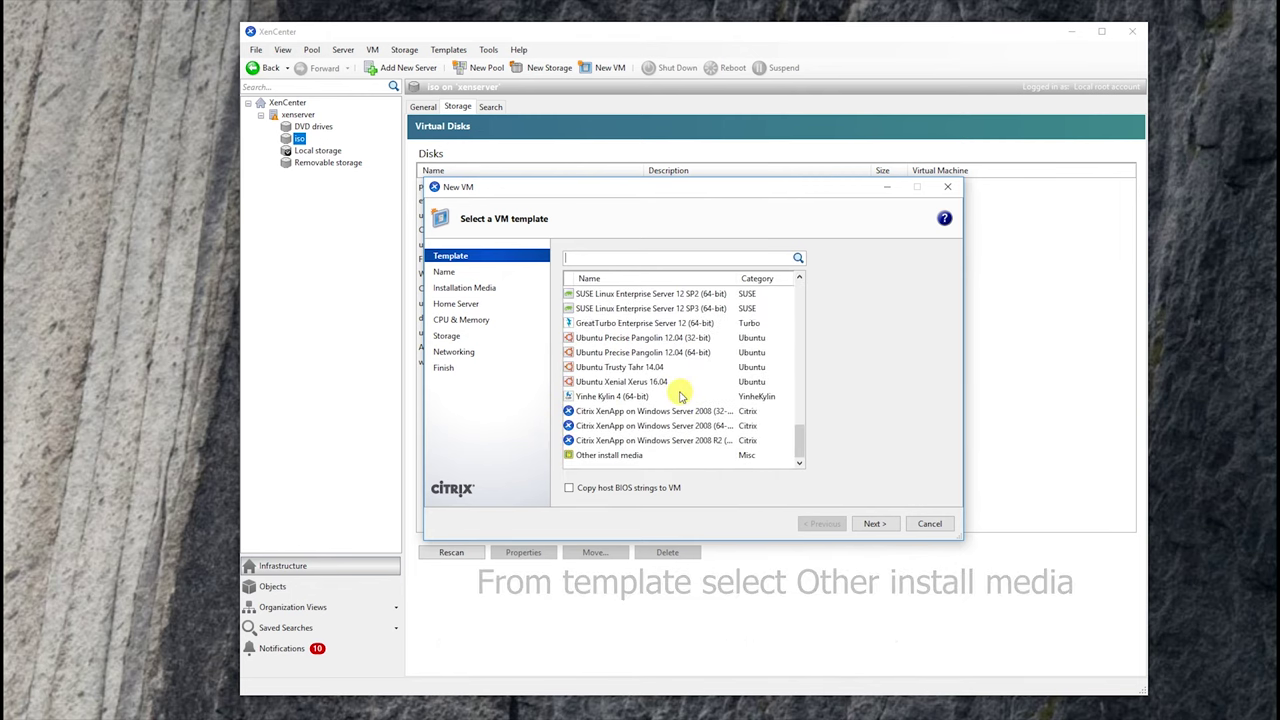
{"action": "left_click", "coordinate": [687, 457]}
{"action": "left_click", "coordinate": [874, 524]}
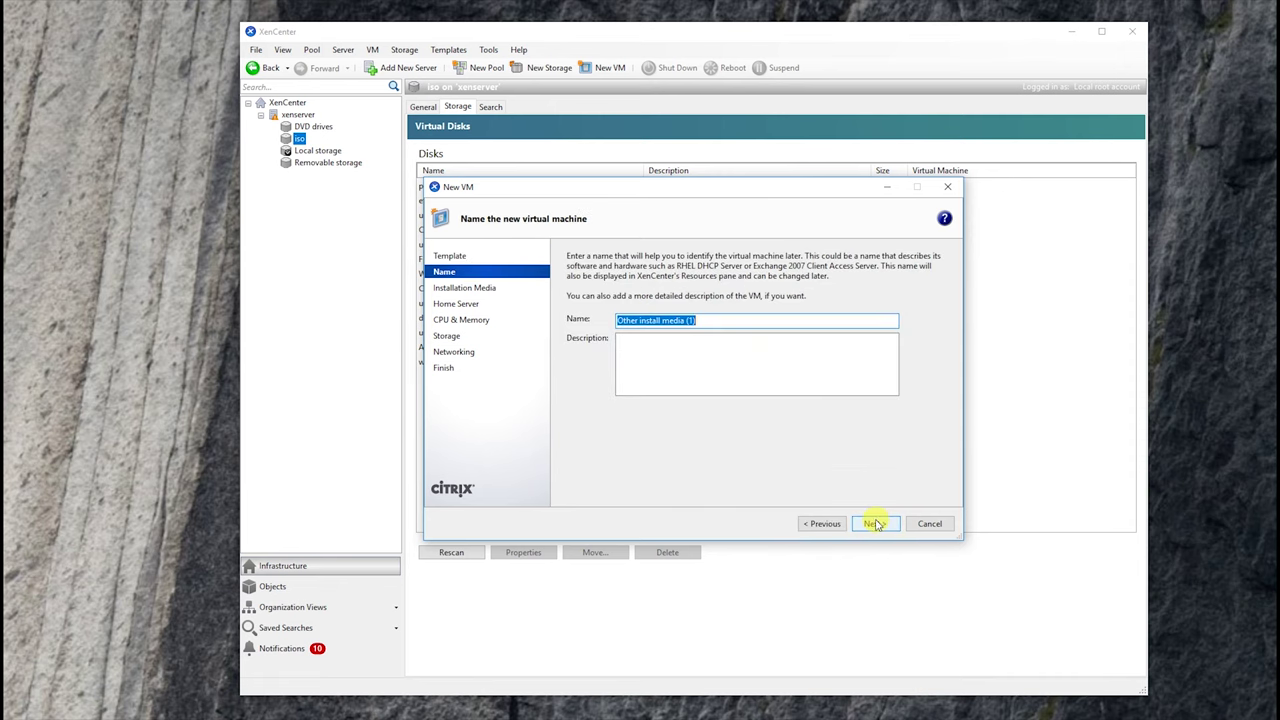
- Name the VM freenas and choose FreeNAS-11.1-U5.iso as installation media
{"action": "type", "text": "freenas"}
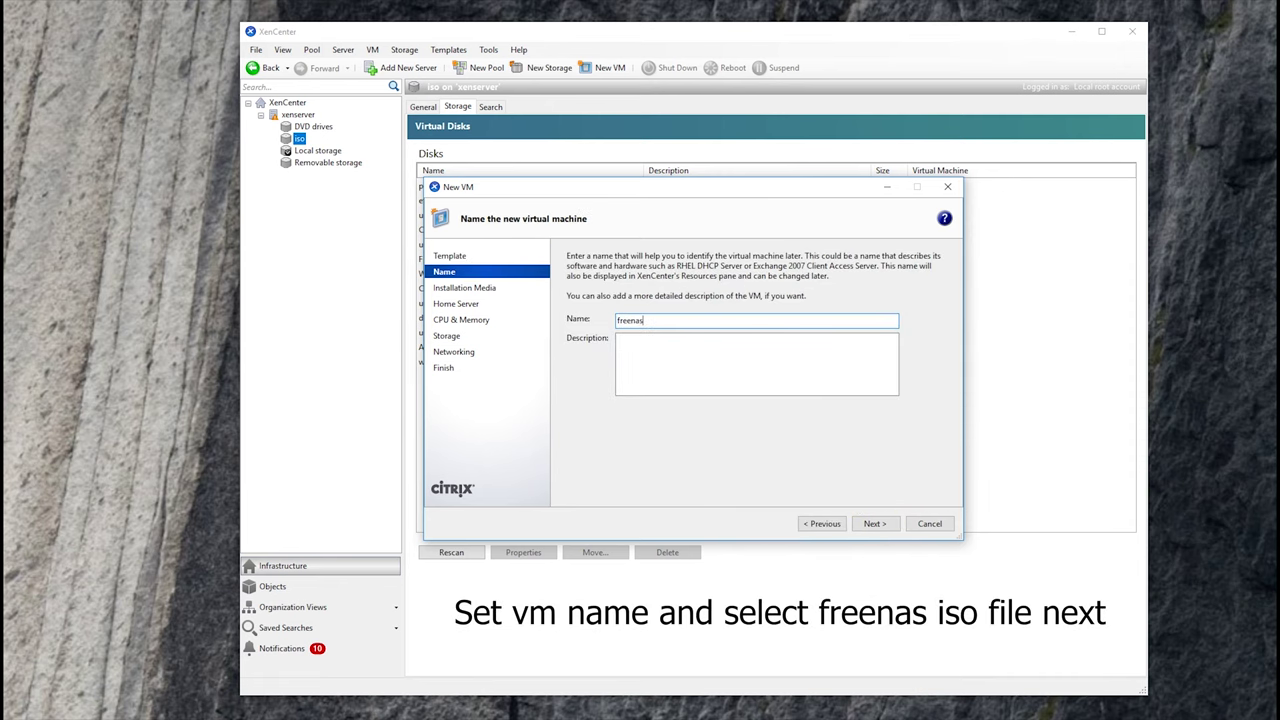
{"action": "key", "text": "Return"}
{"action": "left_click", "coordinate": [712, 308]}
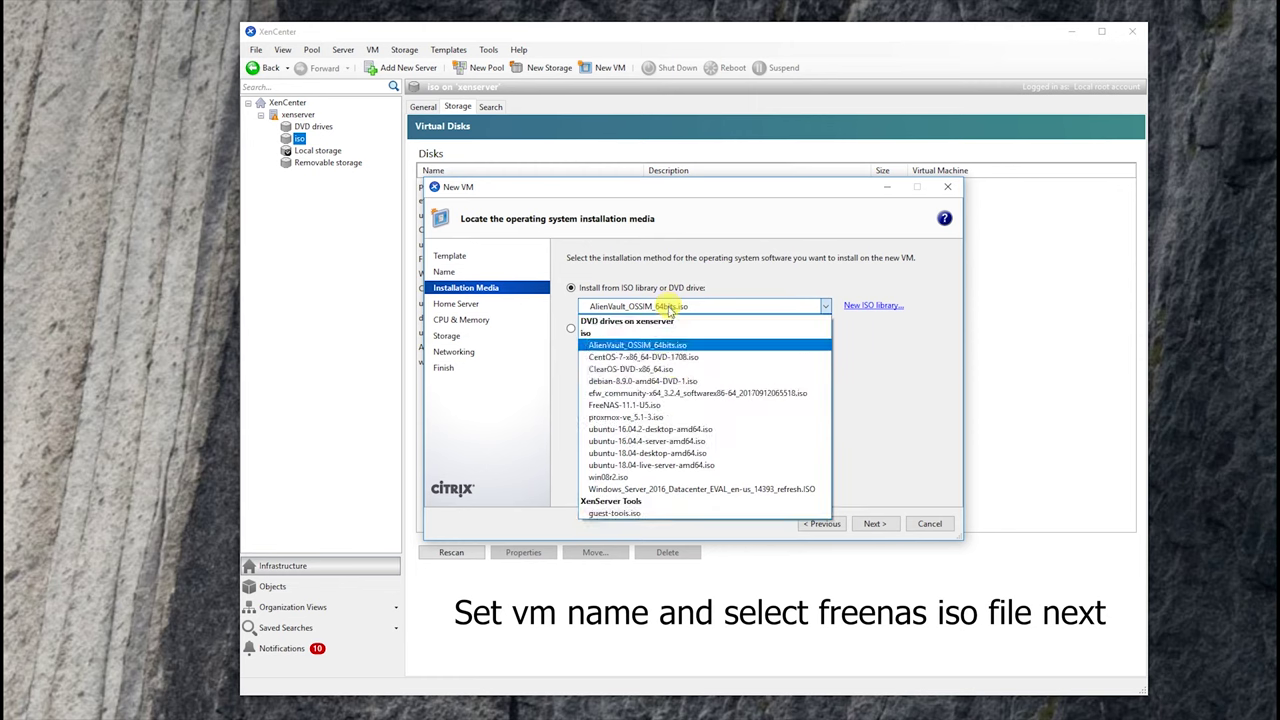
{"action": "left_click", "coordinate": [666, 405]}
- Keep xenserver as home server with 1 vCPU and 1500 MB memory
{"action": "left_click", "coordinate": [875, 522]}
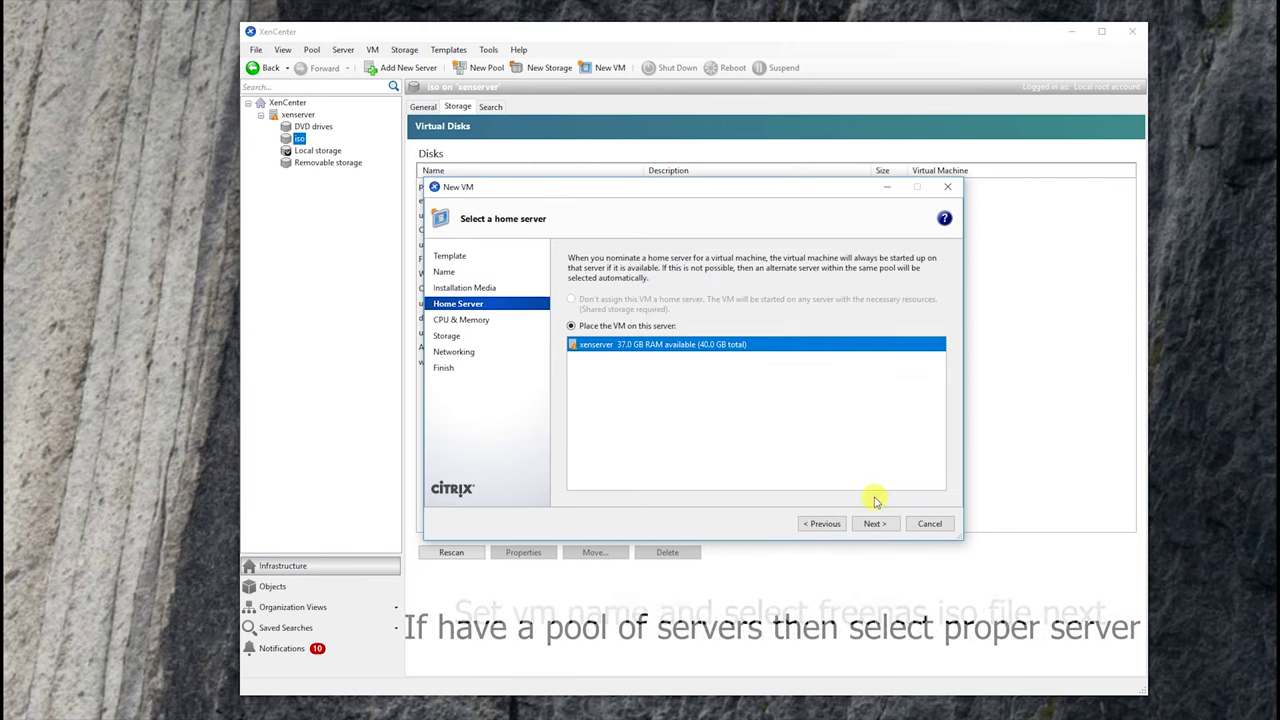
{"action": "left_click", "coordinate": [872, 524]}
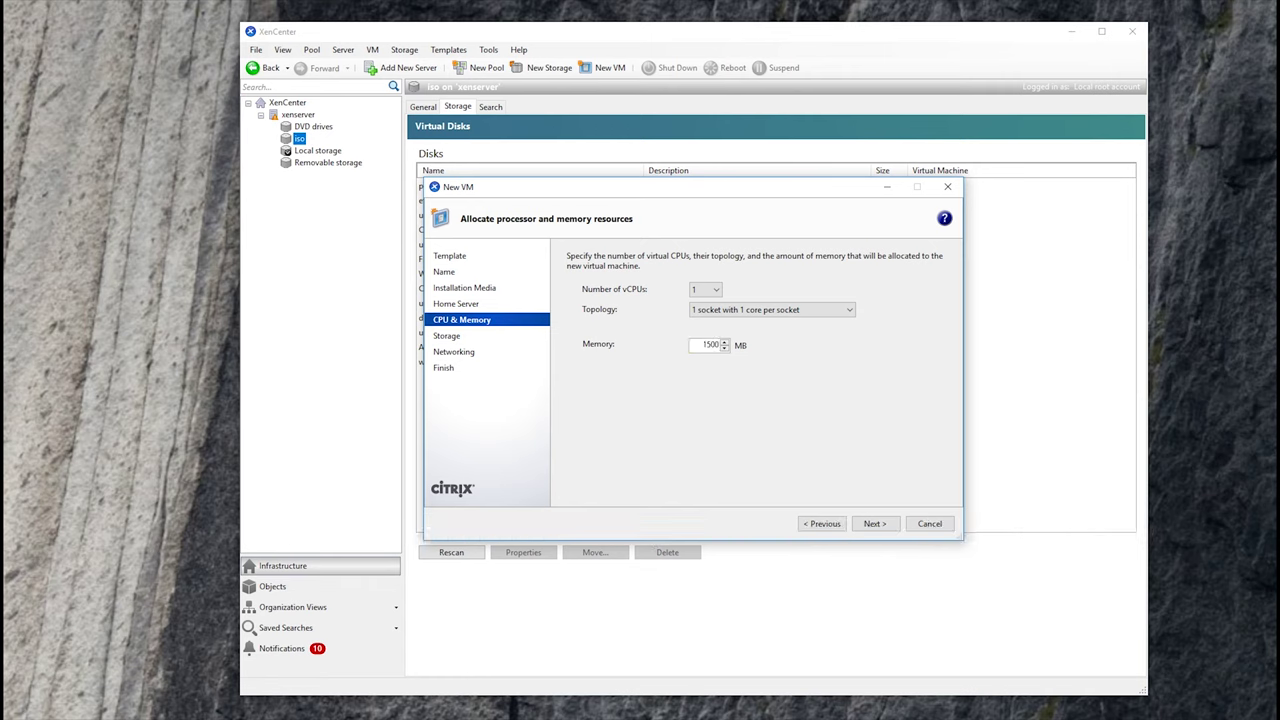
{"action": "left_click", "coordinate": [874, 524]}
- Add a 100 GB virtual disk named freenas-storage
{"action": "left_click", "coordinate": [921, 360]}
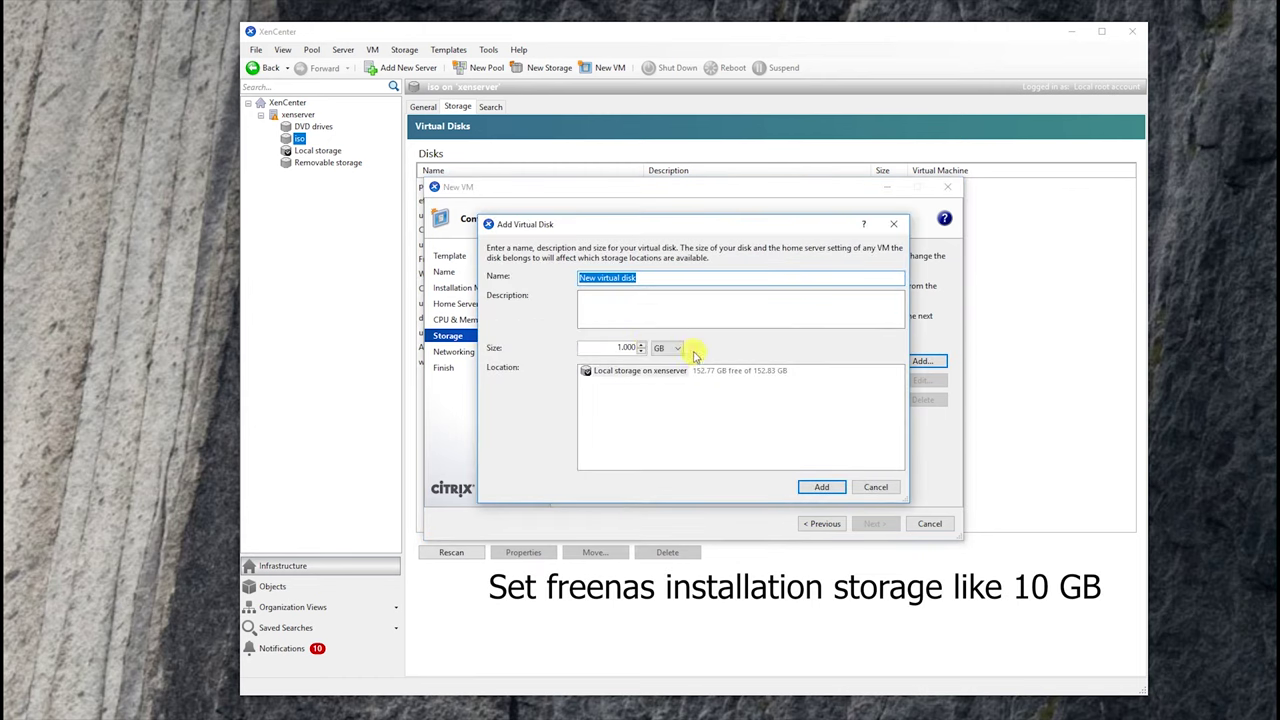
{"action": "left_click", "coordinate": [621, 348]}
{"action": "type", "text": "100"}
{"action": "triple_click", "coordinate": [631, 277]}
{"action": "type", "text": "freenas-storage"}
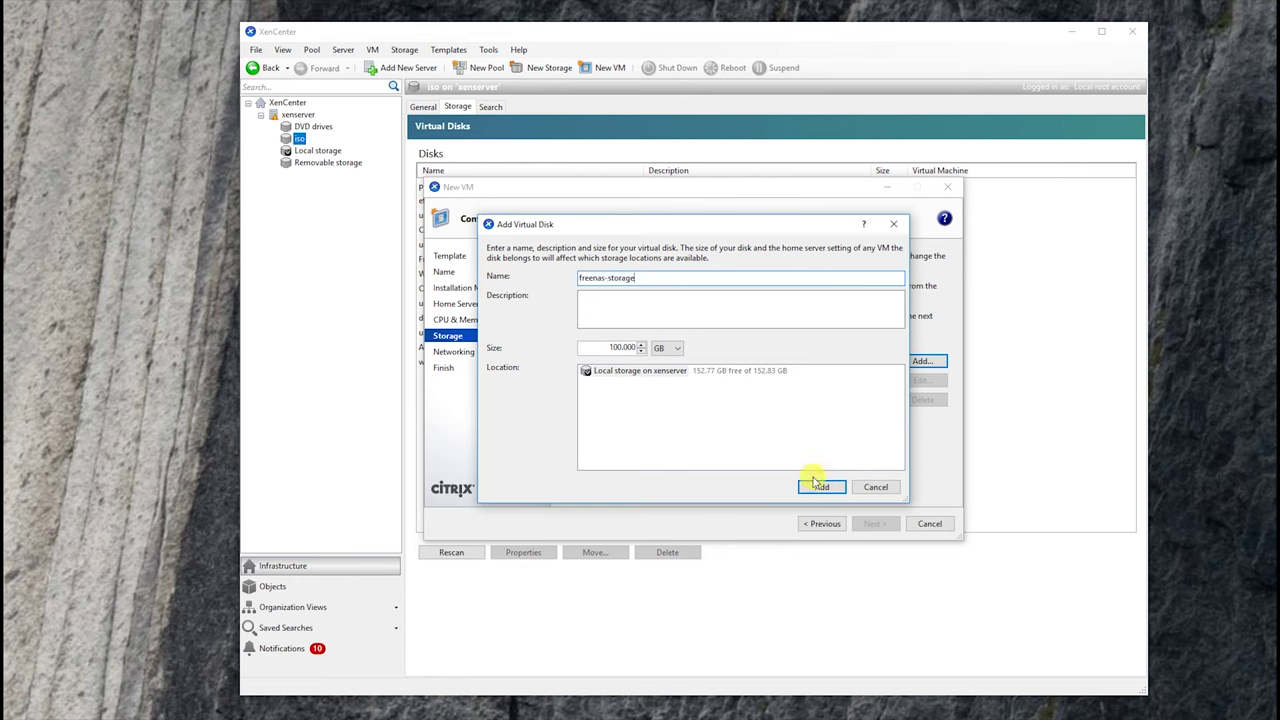
{"action": "left_click", "coordinate": [818, 486]}
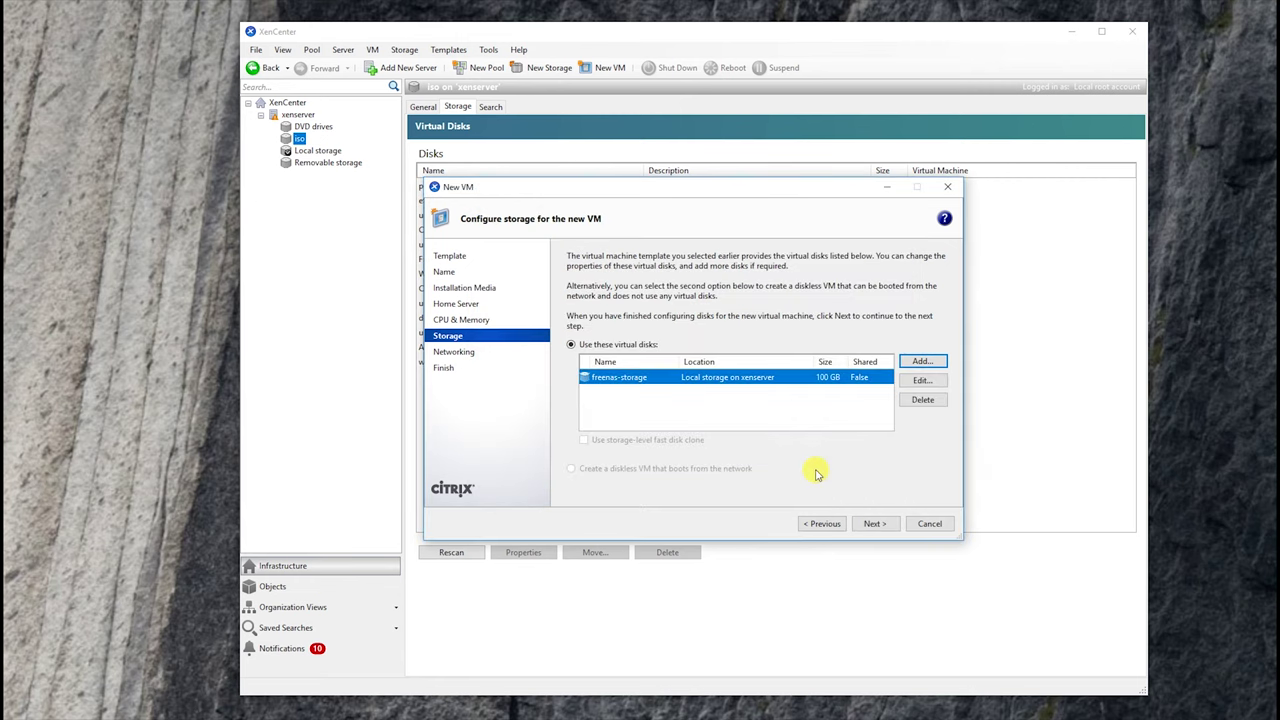
- Keep default networking and create the freenas VM
{"action": "left_click", "coordinate": [874, 524]}
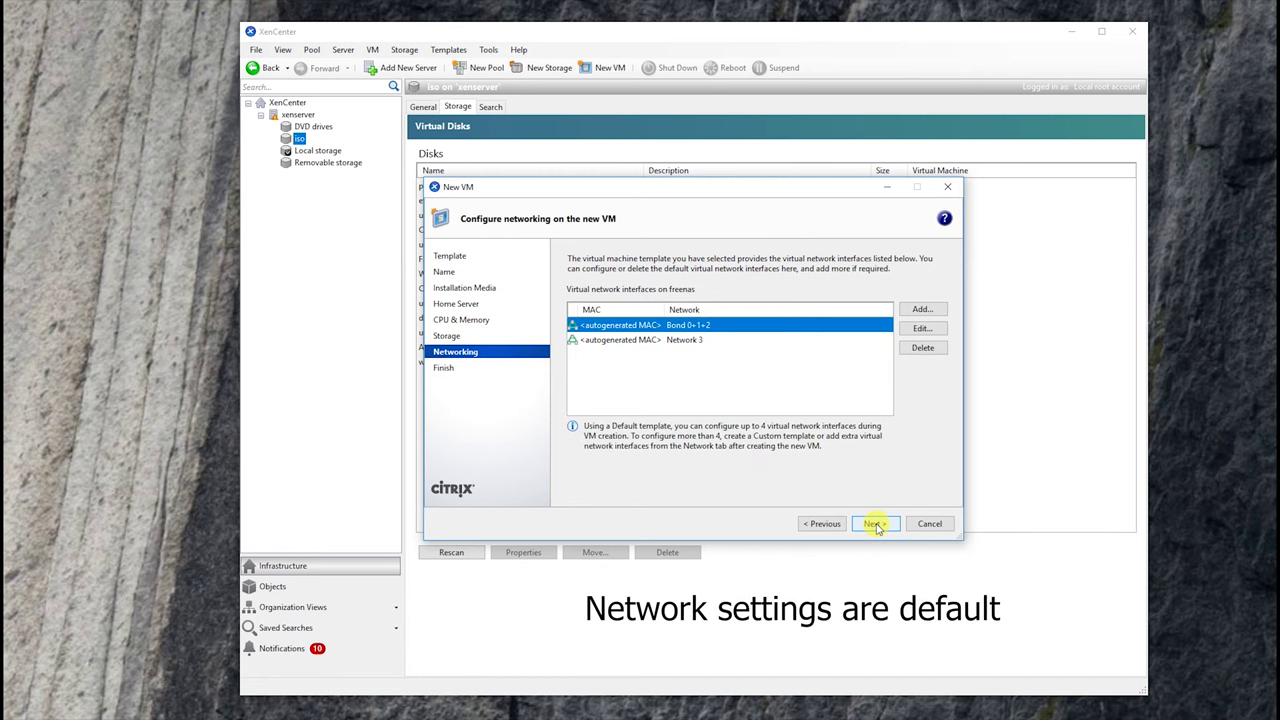
{"action": "left_click", "coordinate": [875, 524]}
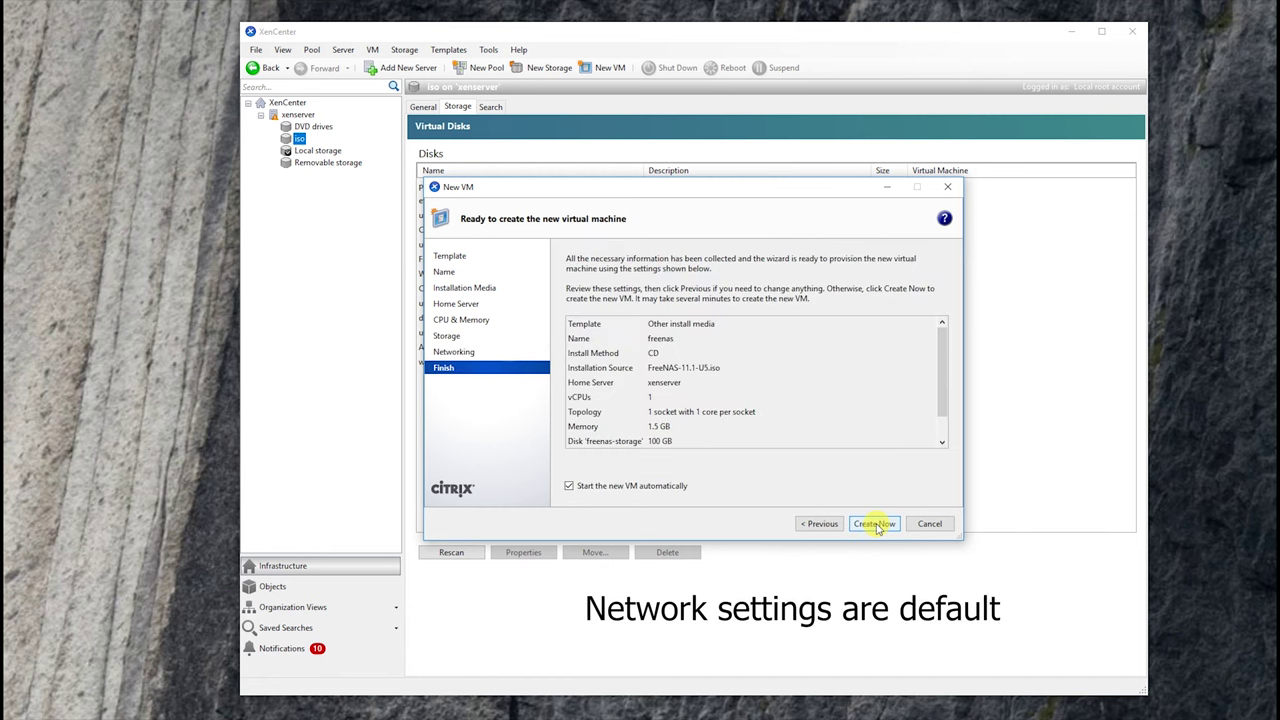
{"action": "left_click", "coordinate": [876, 526]}
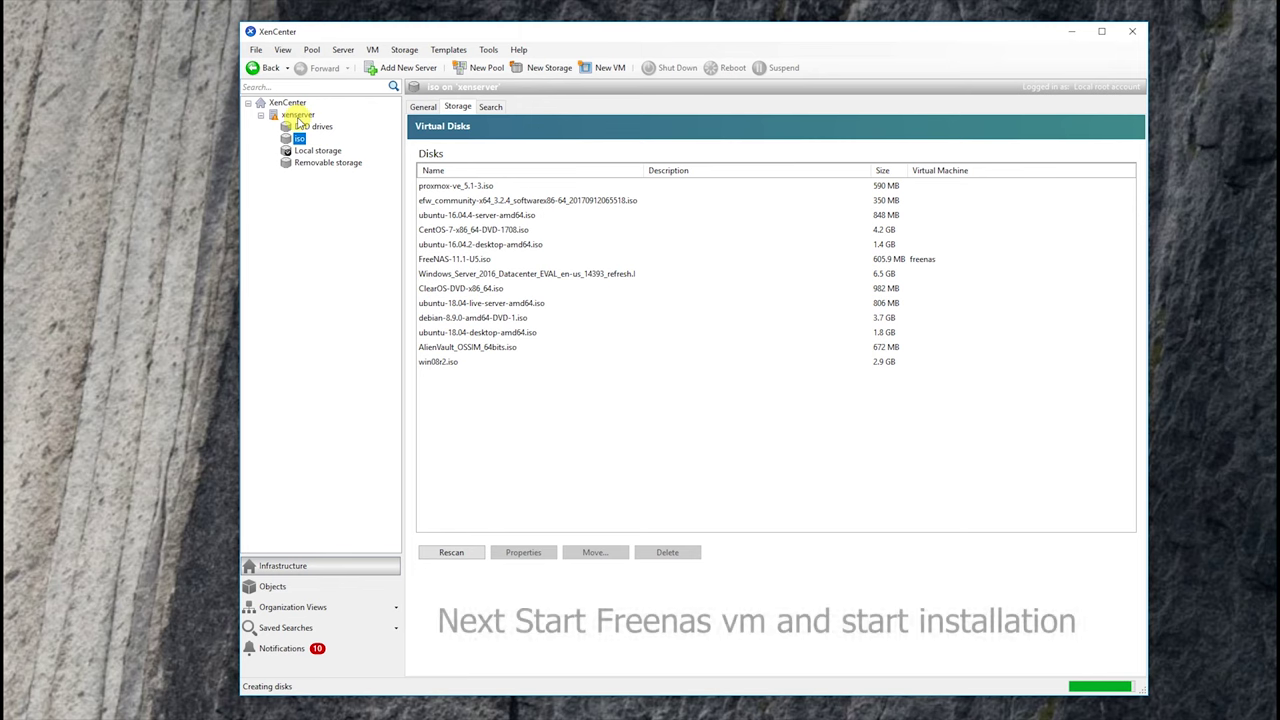
- Open the freenas VM's console and boot FreeNAS from the GRUB menu
{"action": "left_click", "coordinate": [306, 126]}
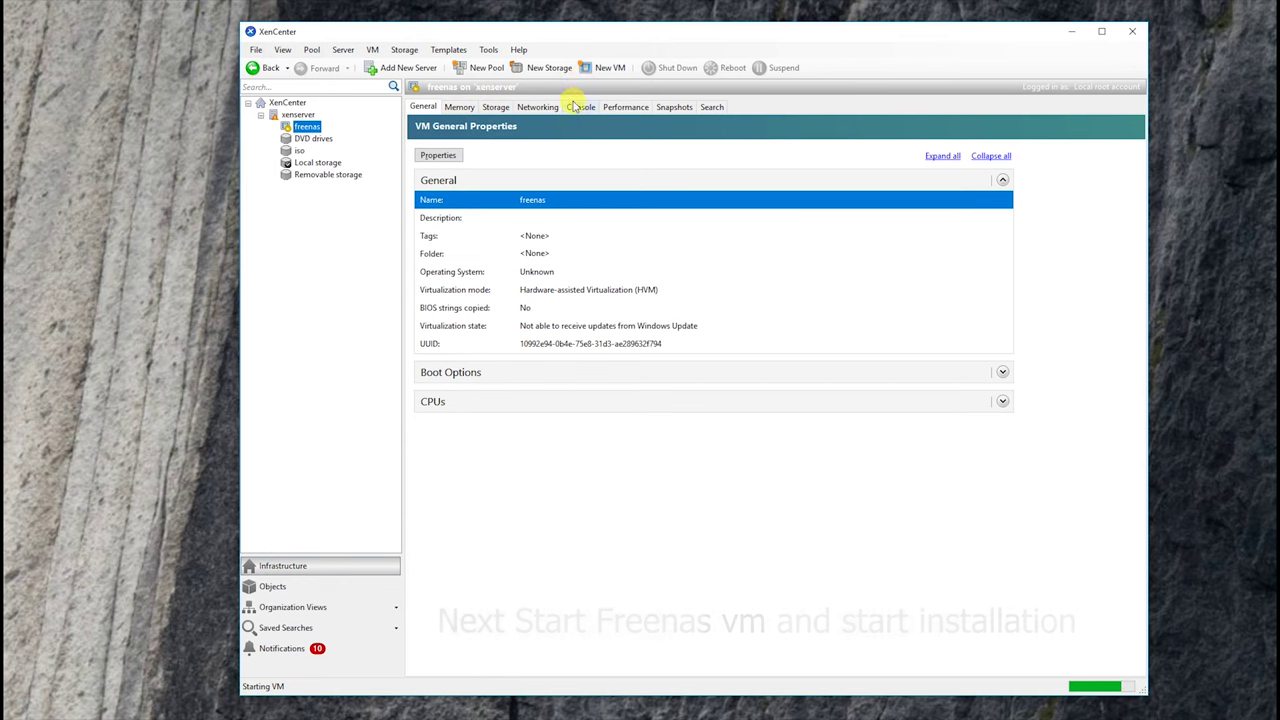
{"action": "left_click", "coordinate": [593, 113]}
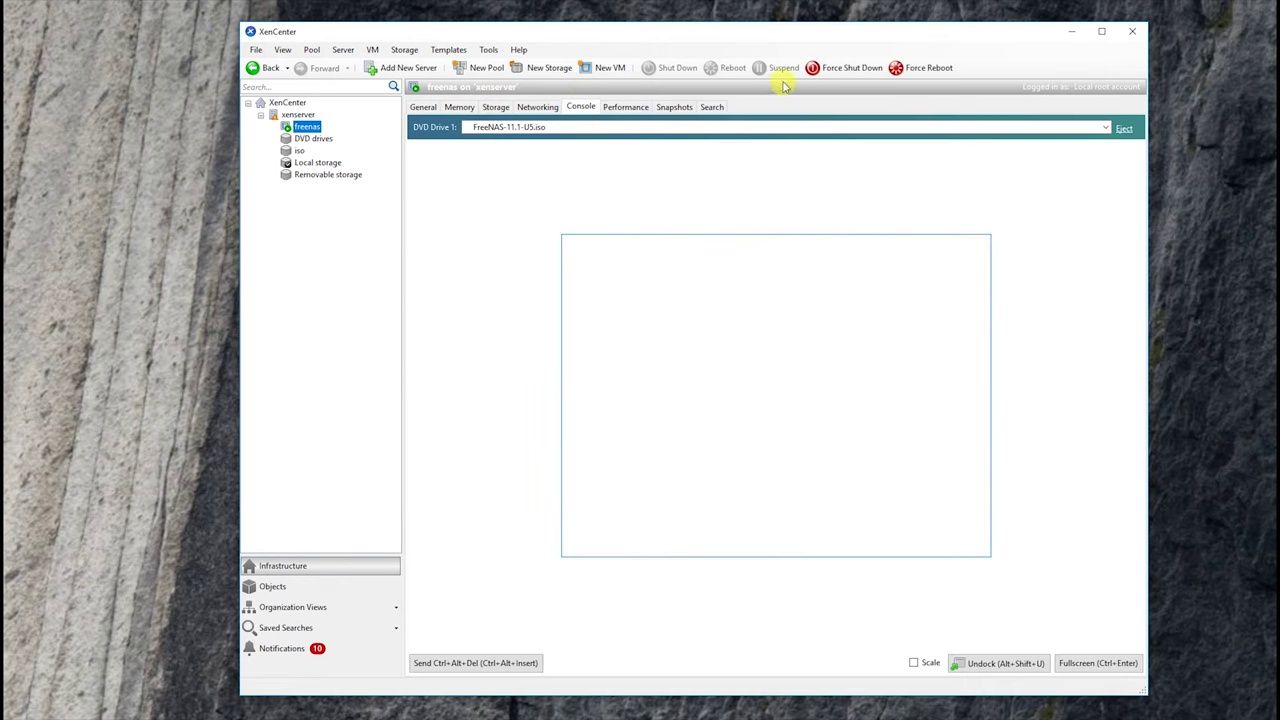
{"action": "key", "text": "Return"}
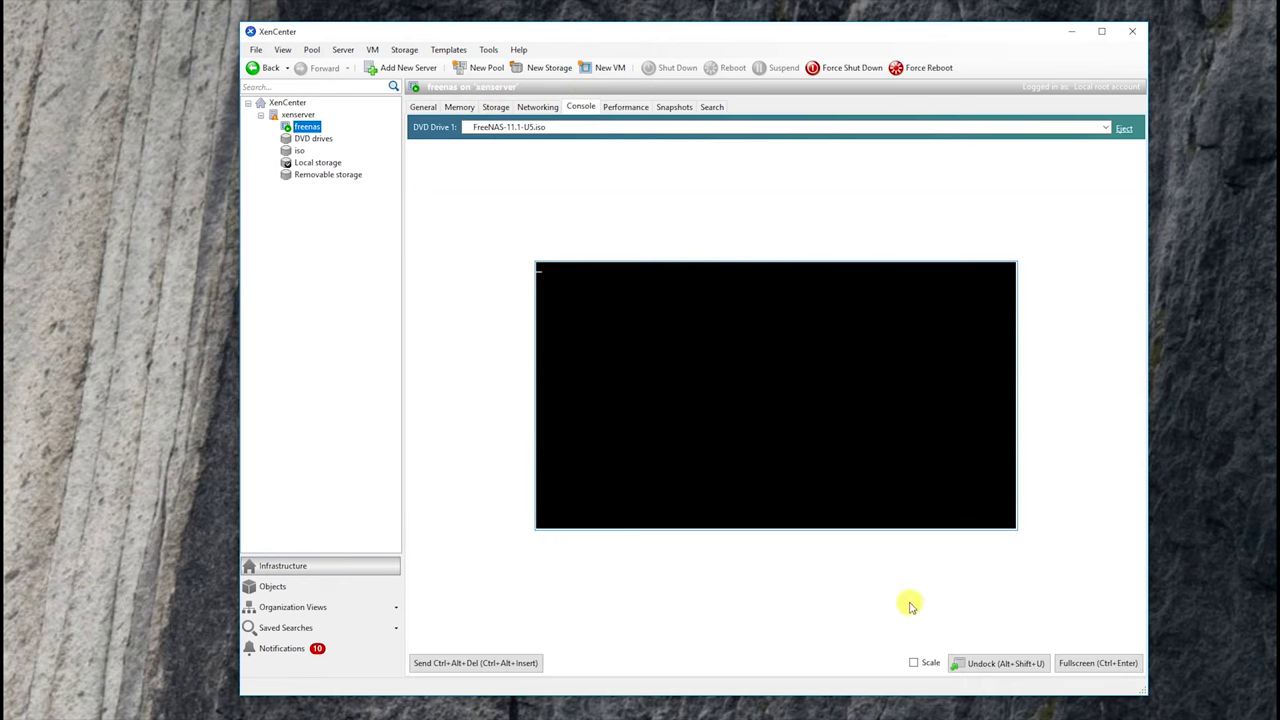
- Scale the console, undock it into its own window, and enlarge that window
{"action": "left_click", "coordinate": [913, 663]}
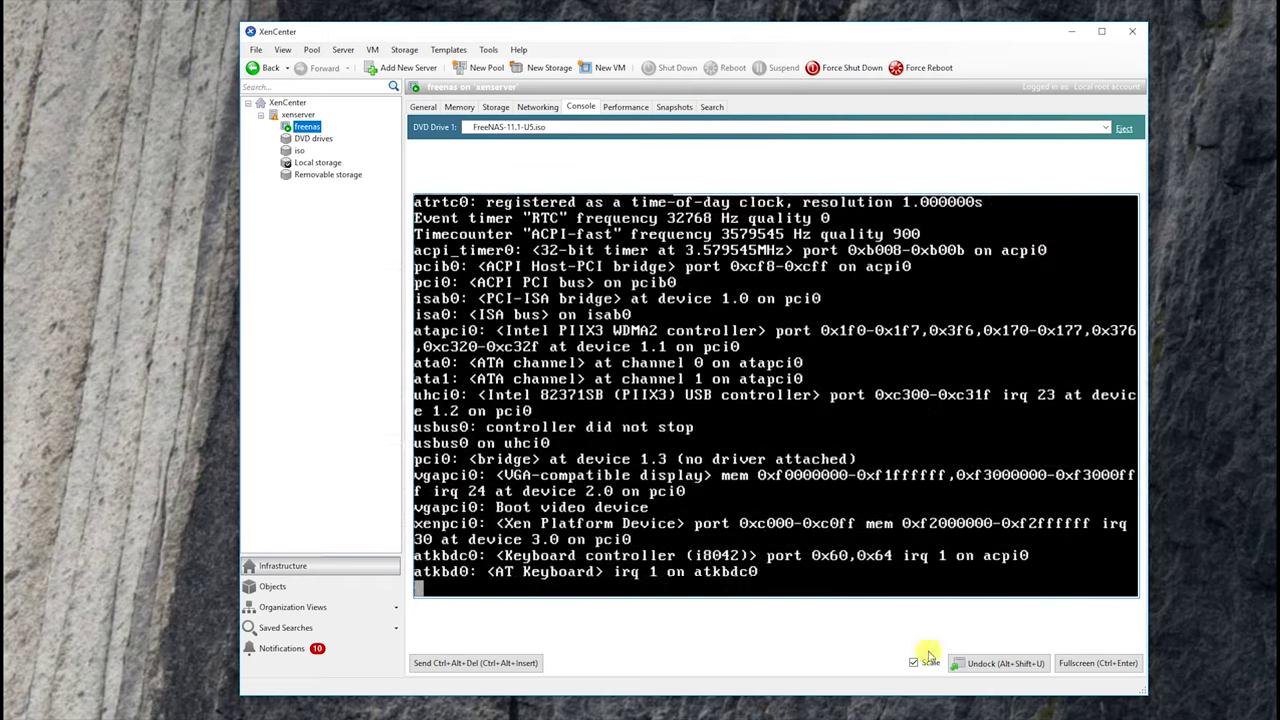
{"action": "left_click", "coordinate": [958, 663]}
{"action": "left_click_drag", "start_coordinate": [713, 352], "coordinate": [1128, 352]}
{"action": "left_click_drag", "start_coordinate": [820, 351], "coordinate": [831, 628]}
- Start Install/Upgrade onto the 100 GiB ada0 drive despite the low-RAM warning
{"action": "left_click", "coordinate": [803, 488]}
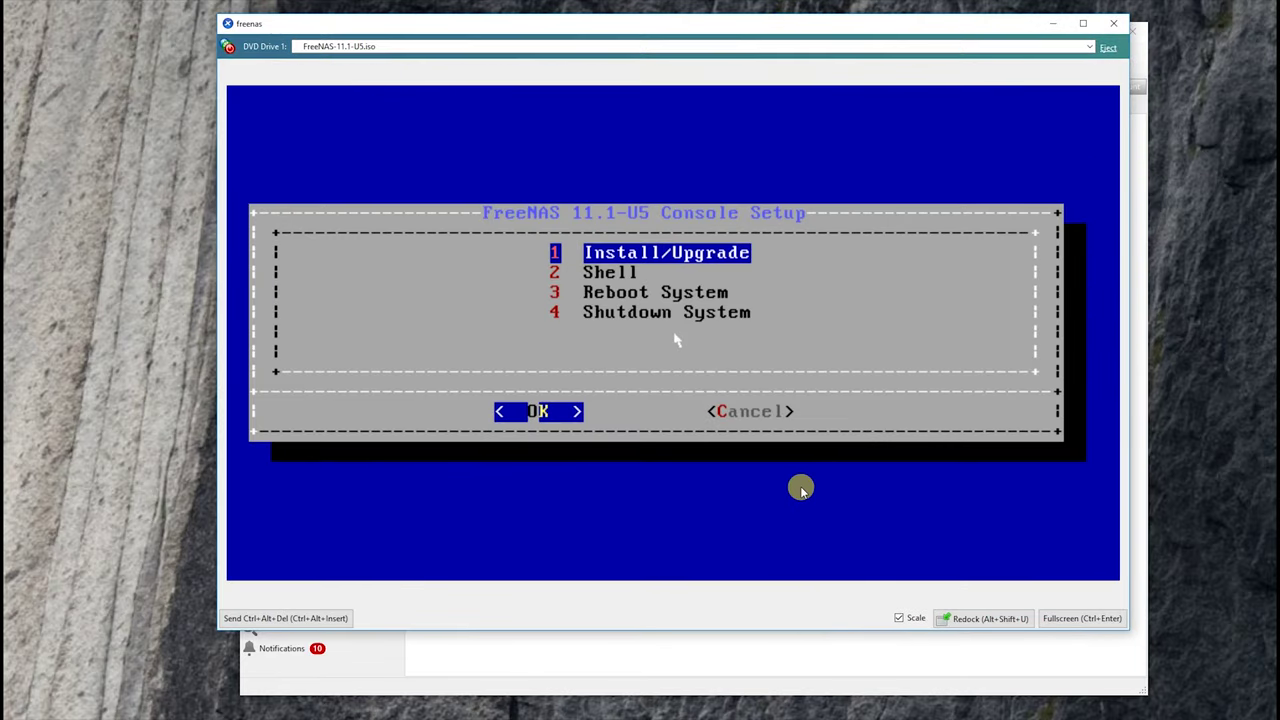
{"action": "key", "text": "Return"}
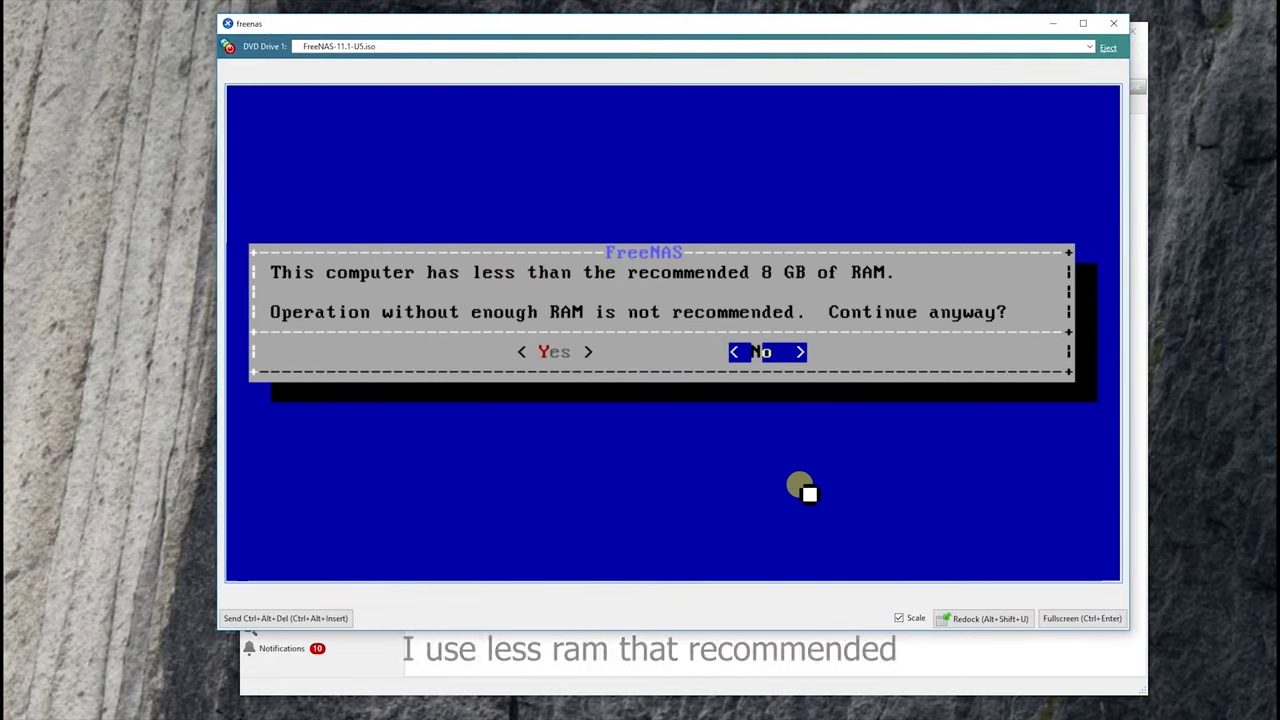
{"action": "key", "text": "Left"}
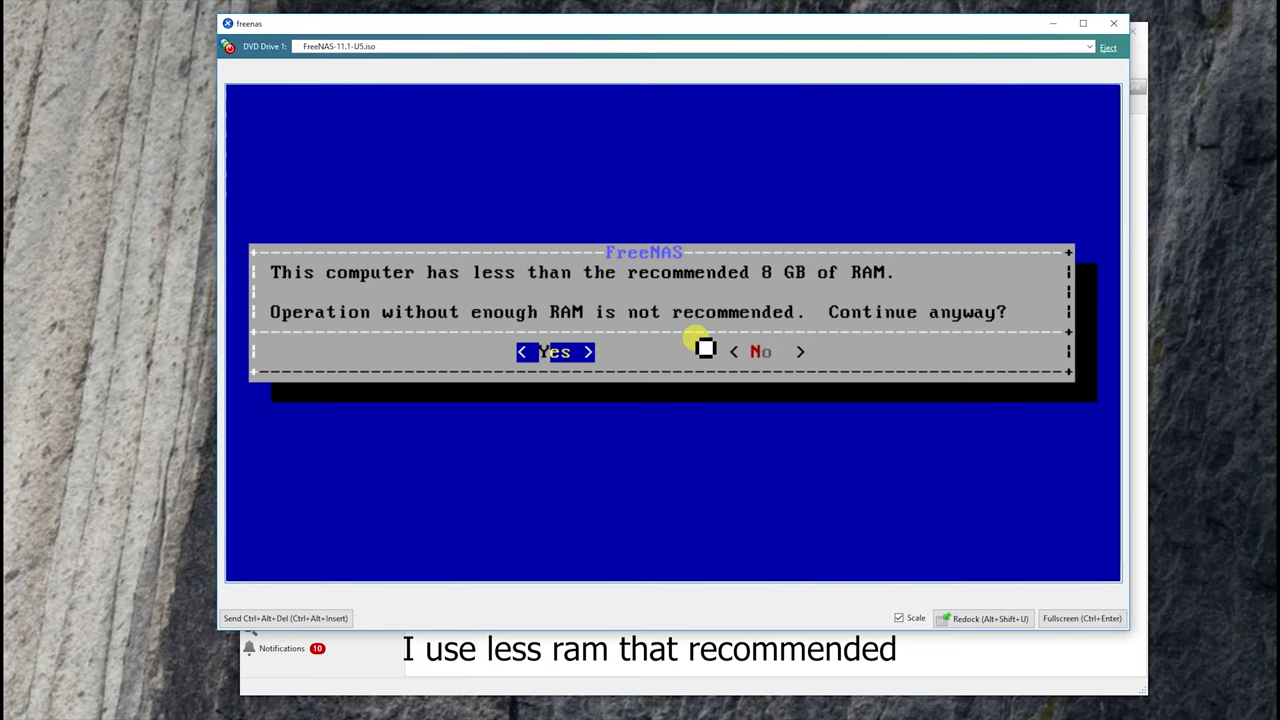
{"action": "key", "text": "Return"}
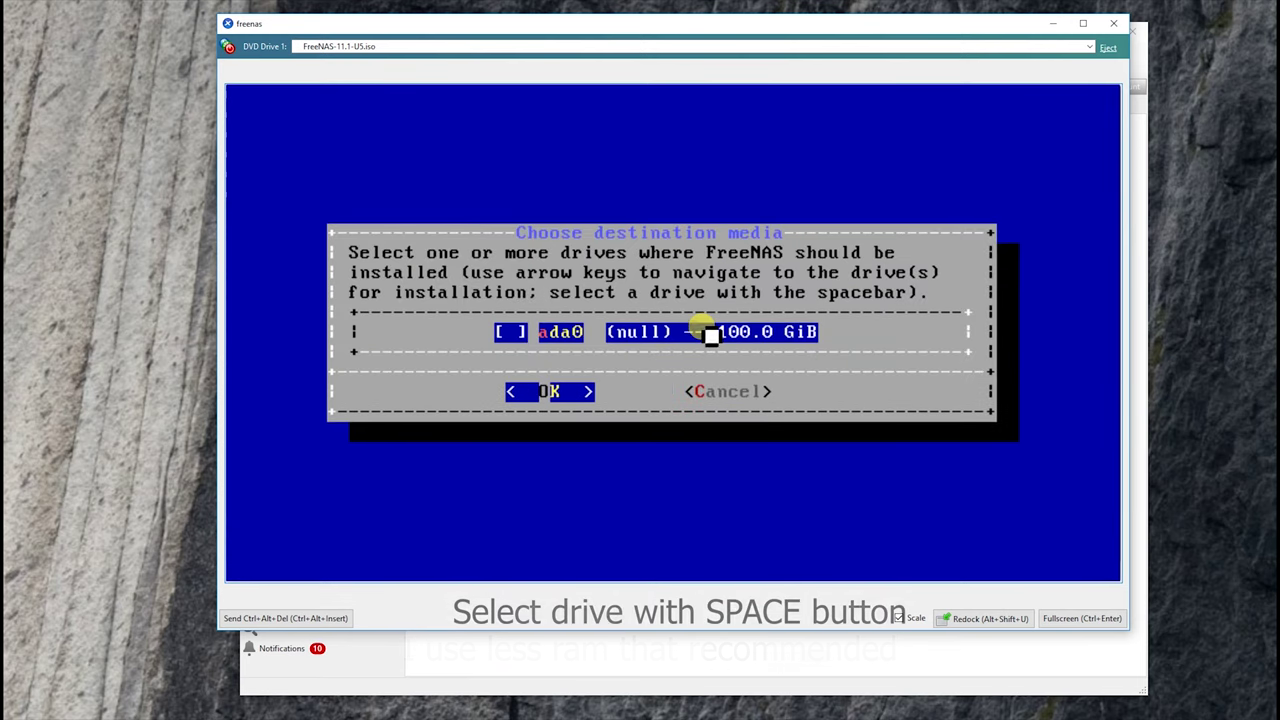
{"action": "key", "text": "Return"}
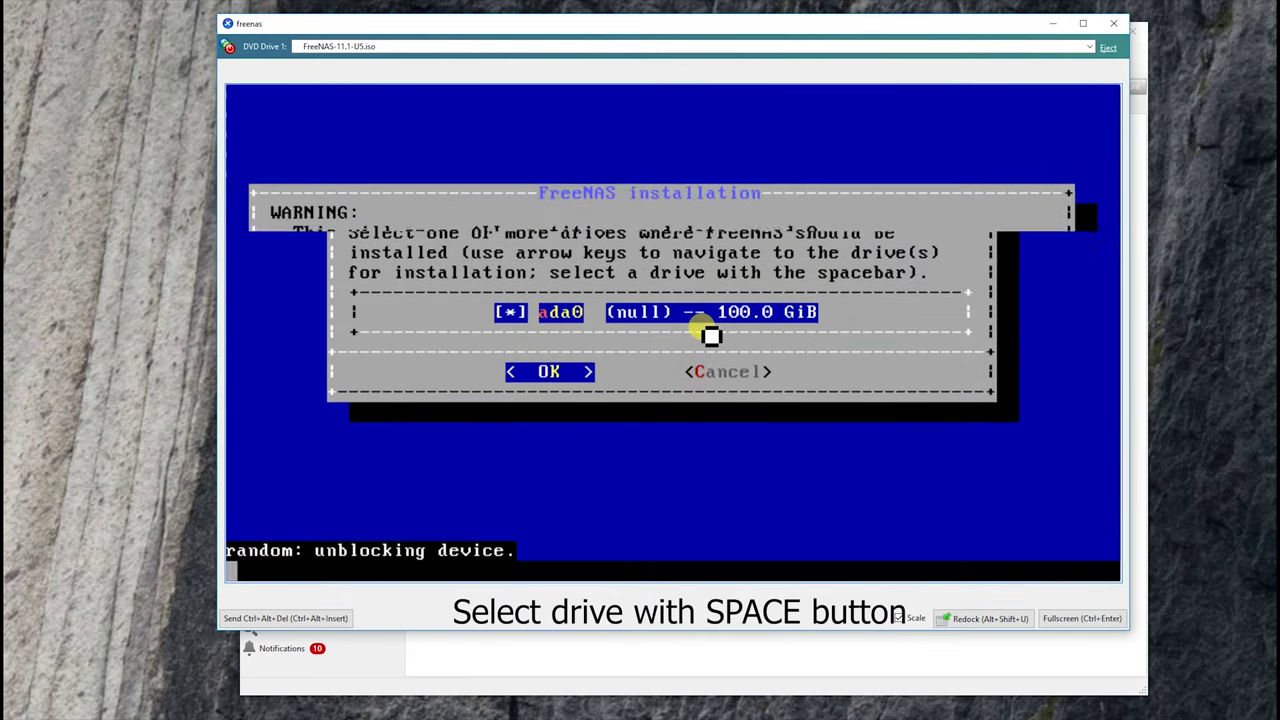
{"action": "key", "text": "Return"}
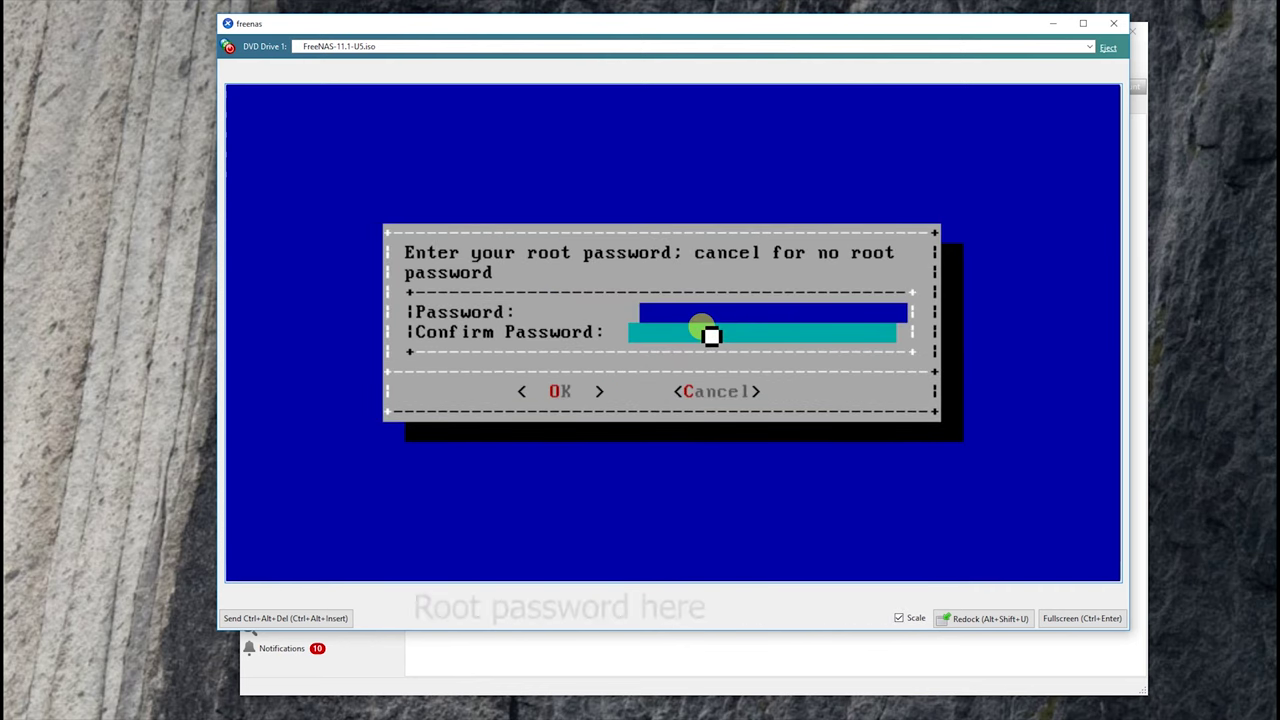
- Enter and confirm the root password for the installation
{"action": "type", "text": "passwor"}
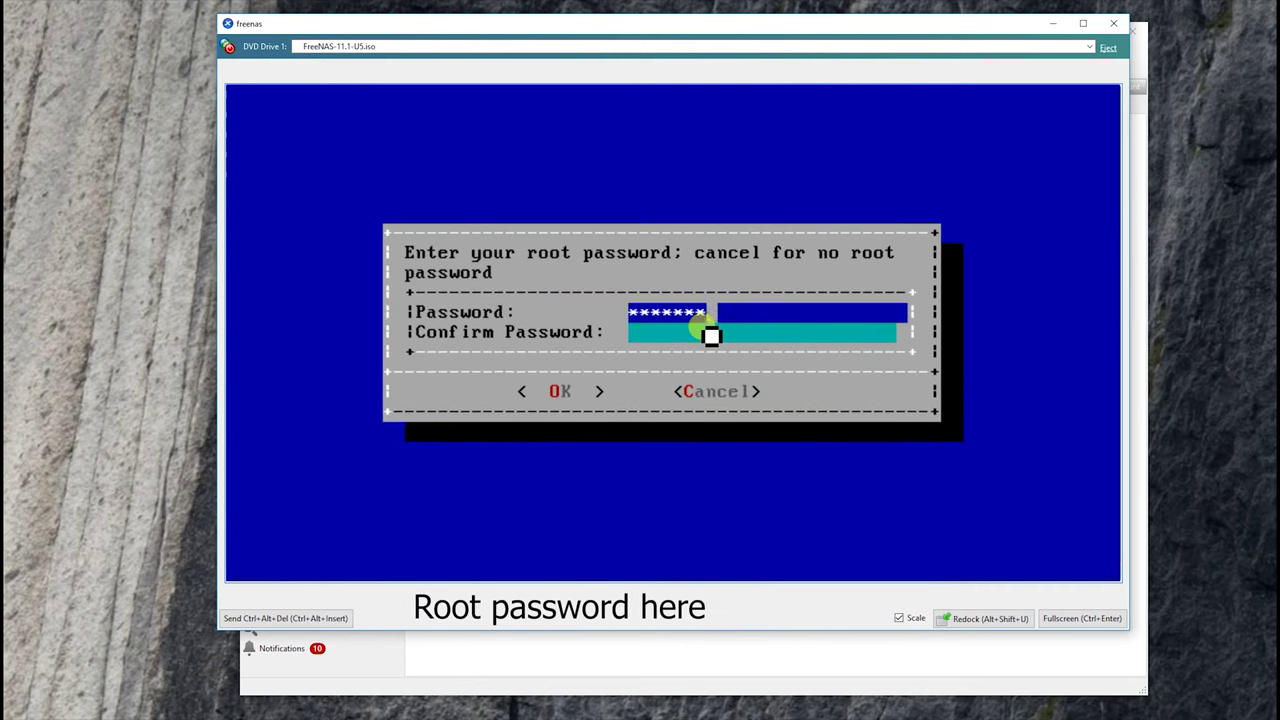
{"action": "type", "text": "d"}
{"action": "key", "text": "Down"}
{"action": "type", "text": "password"}
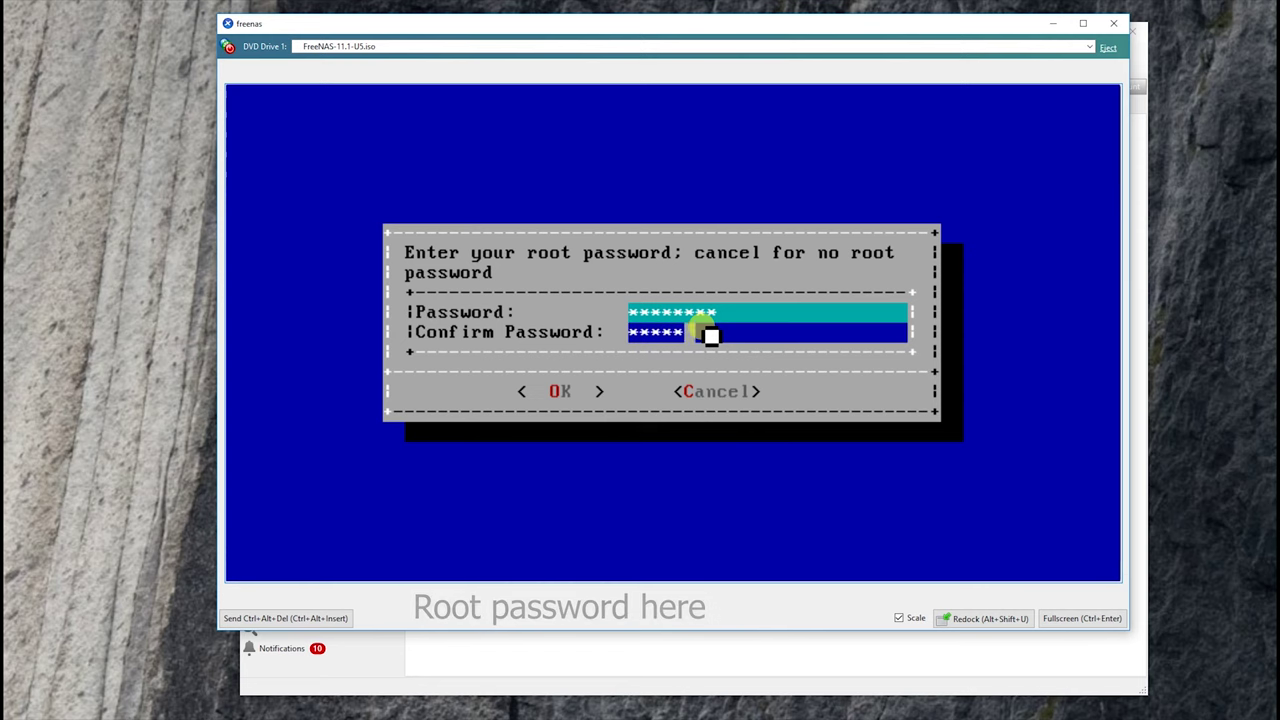
{"action": "key", "text": "Return"}
{"action": "key", "text": "Return"}
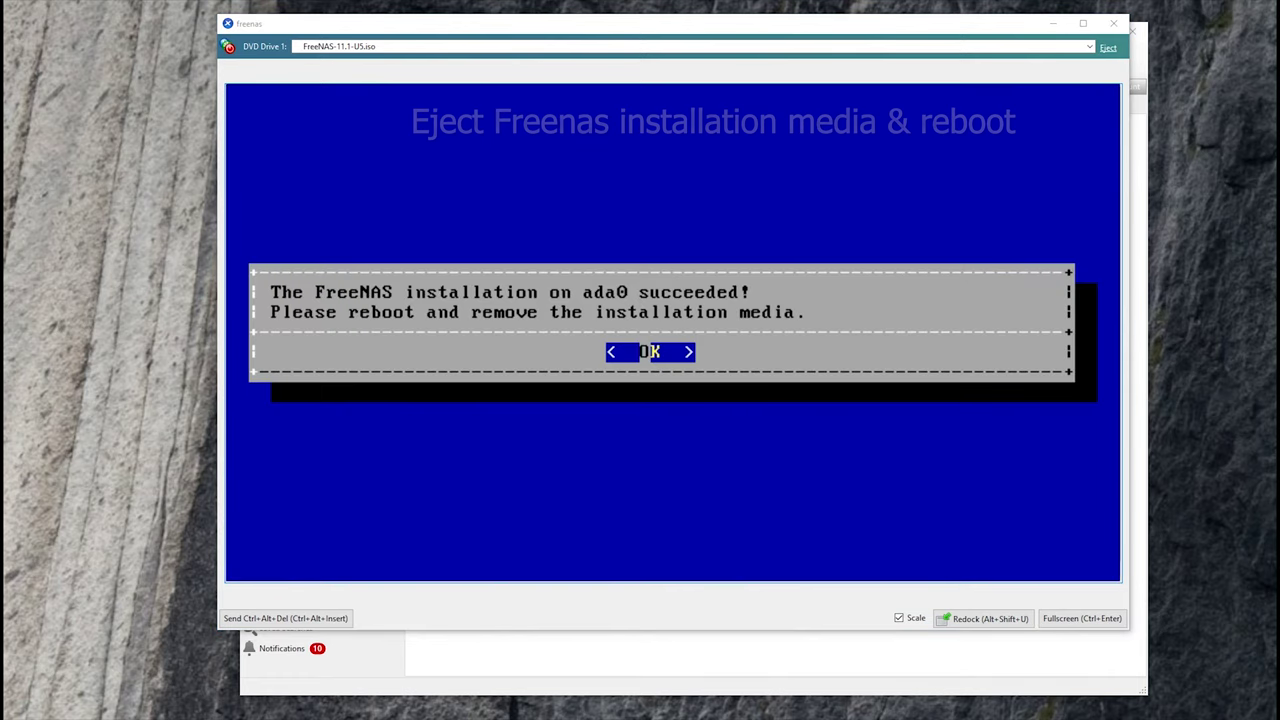
- Acknowledge the install, eject the FreeNAS ISO, and reboot into the default FreeNAS entry
{"action": "left_click", "coordinate": [508, 405]}
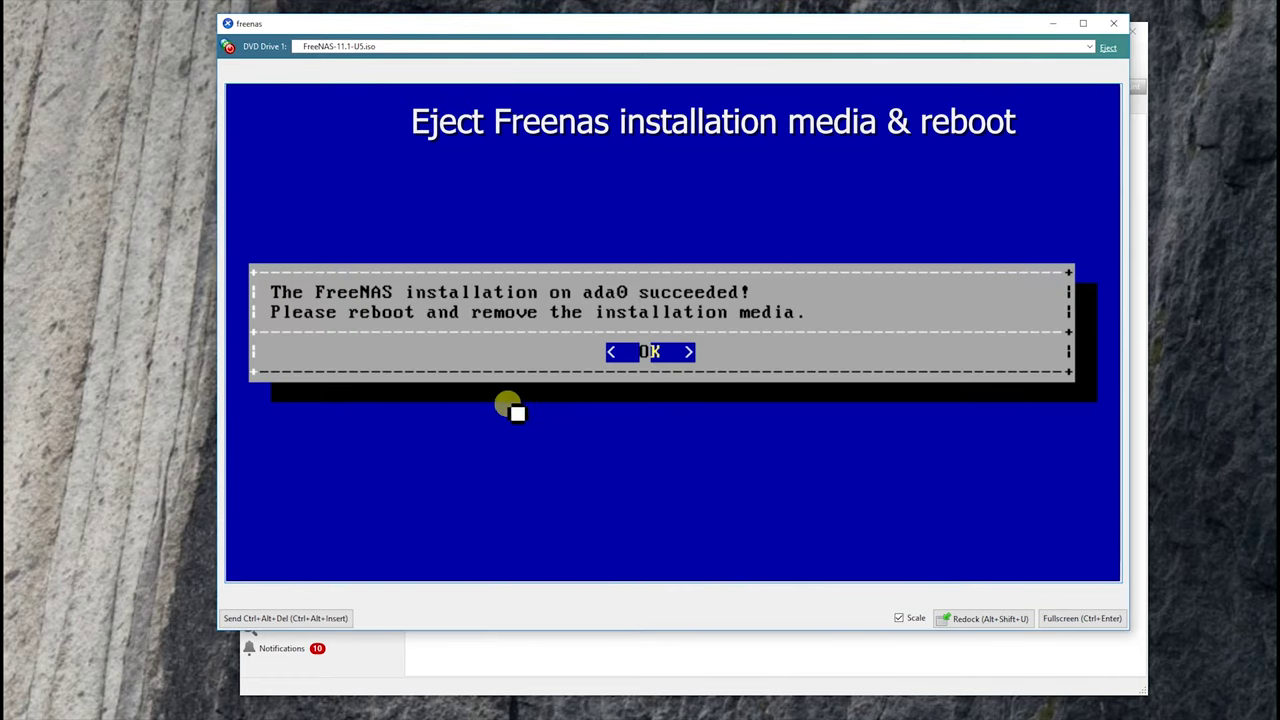
{"action": "key", "text": "Return"}
{"action": "left_click", "coordinate": [1108, 50]}
{"action": "key", "text": "Down"}
{"action": "key", "text": "Down"}
{"action": "key", "text": "Down"}
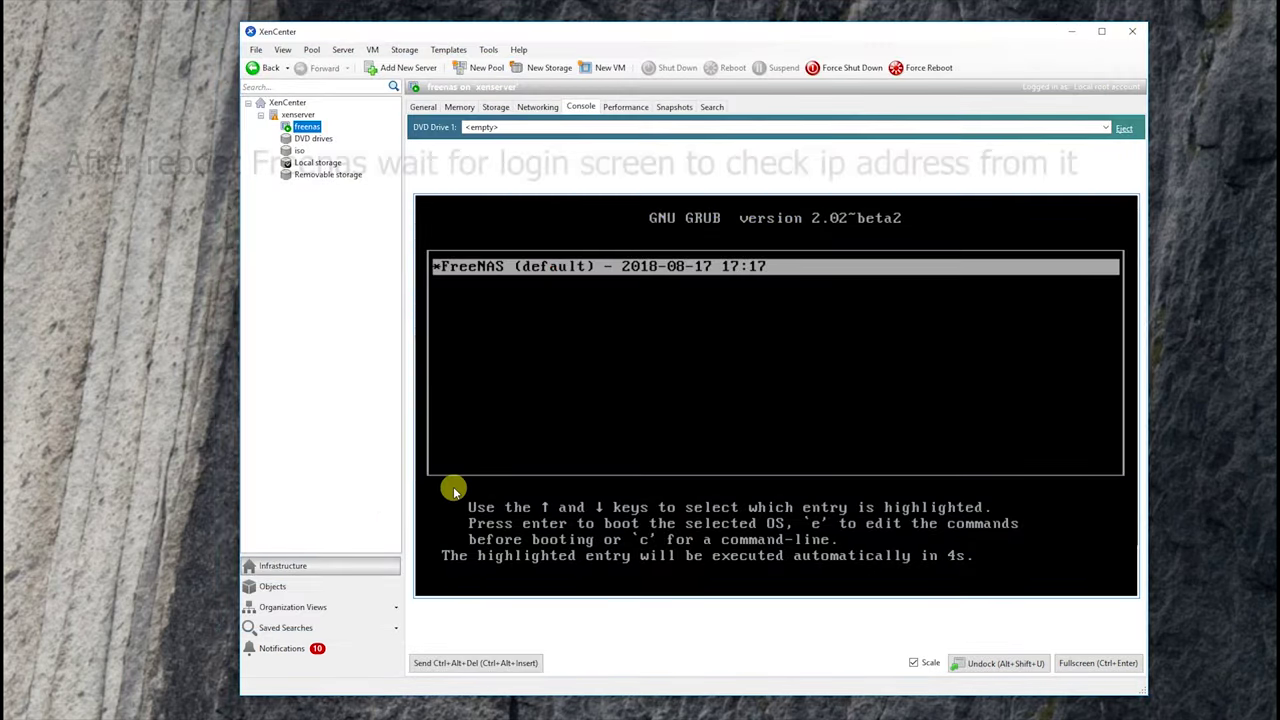
{"action": "key", "text": "Return"}
{"action": "key", "text": "Return"}
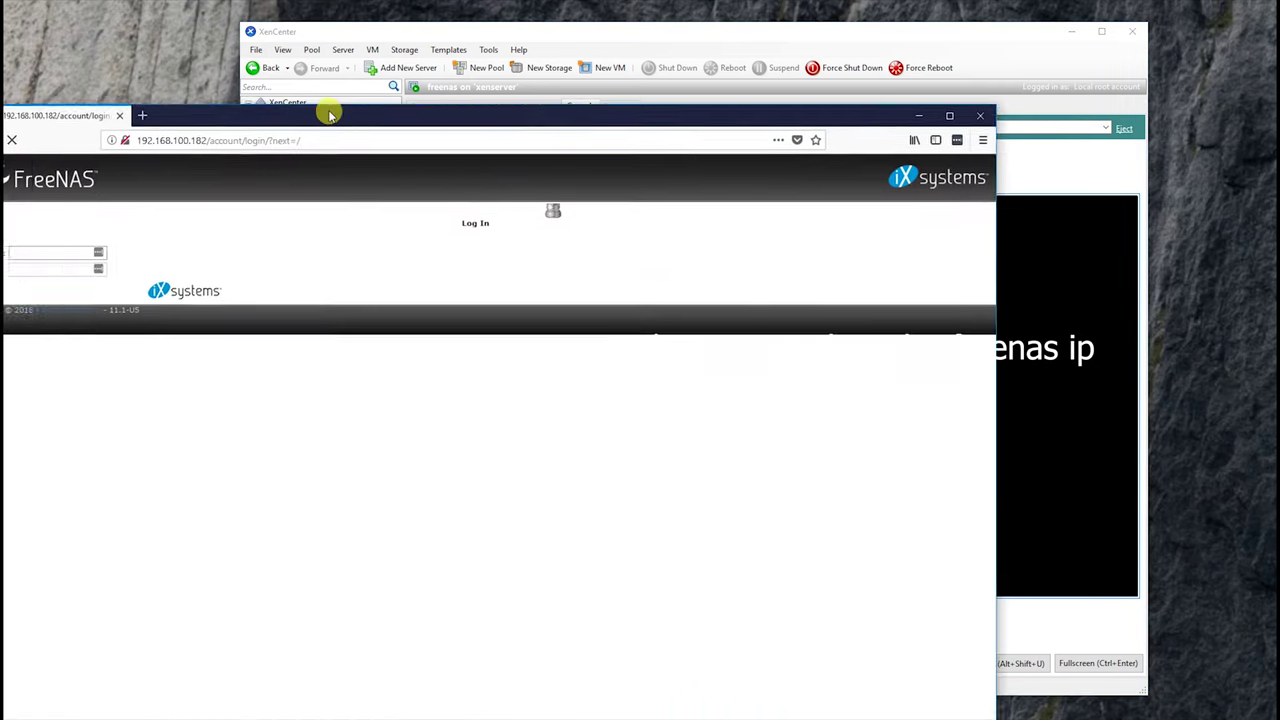
- Log in to the FreeNAS web interface as root and dismiss the save-password prompt
{"action": "left_click_drag", "start_coordinate": [329, 109], "coordinate": [478, 37]}
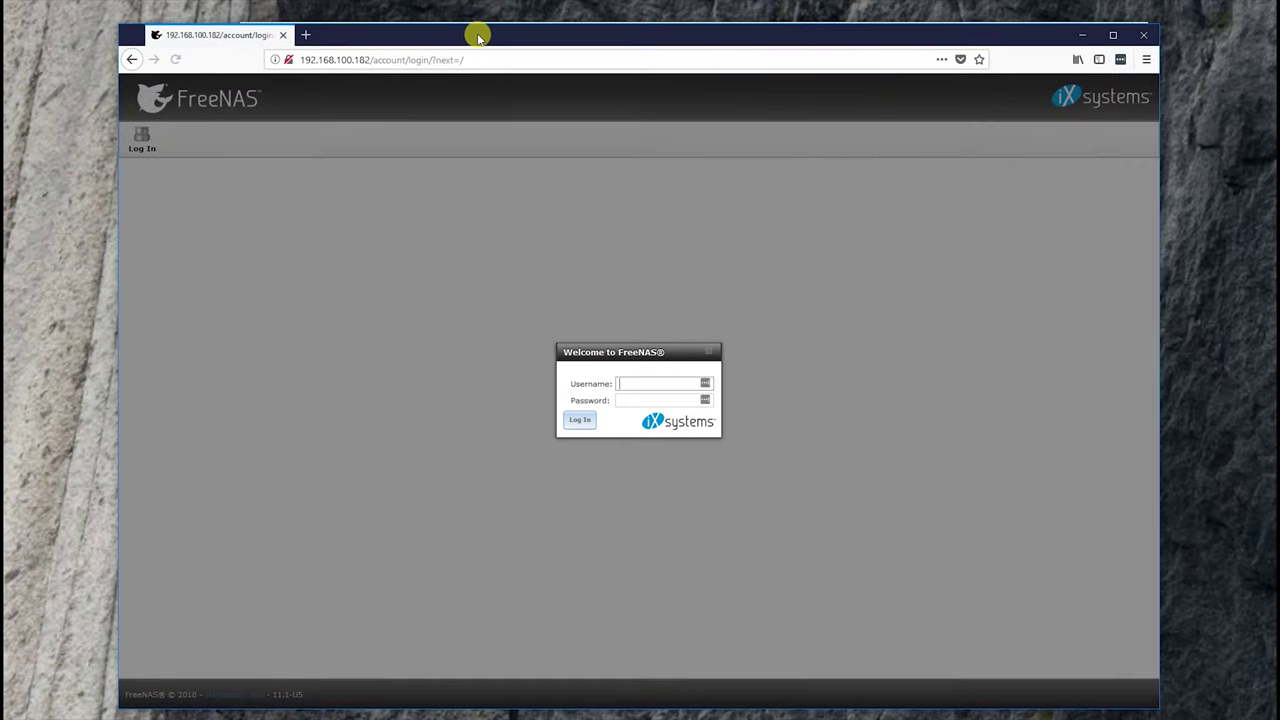
{"action": "key", "text": "Tab"}
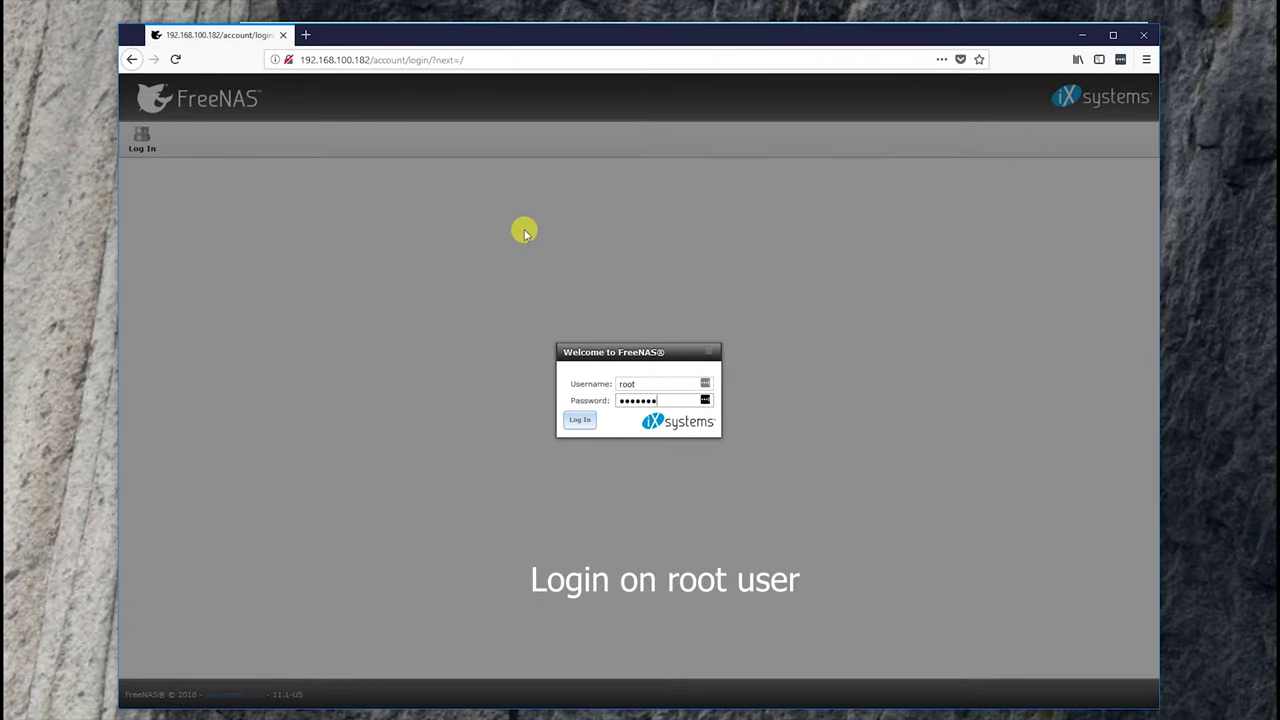
{"action": "key", "text": "Return"}
{"action": "left_click", "coordinate": [505, 177]}
{"action": "left_click", "coordinate": [480, 200]}
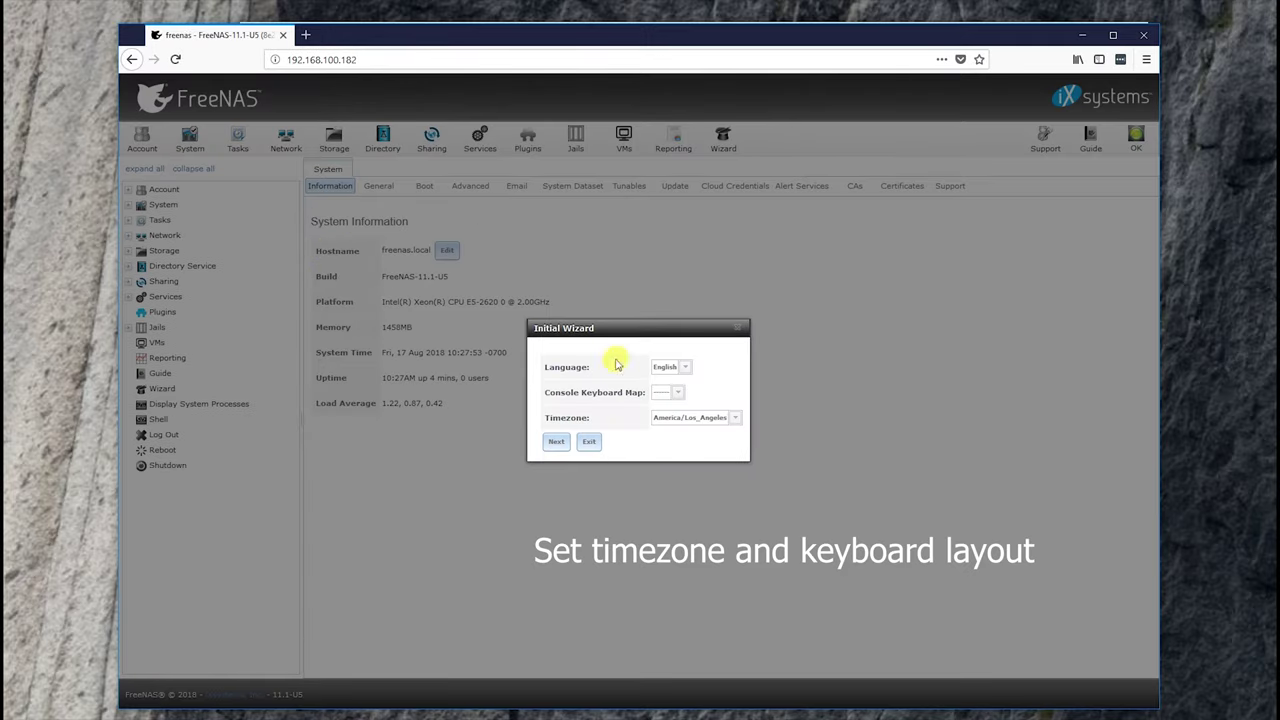
- Set the Finnish console keyboard map and Europe/Helsinki timezone in the initial wizard
{"action": "left_click", "coordinate": [677, 370]}
{"action": "left_click", "coordinate": [671, 391]}
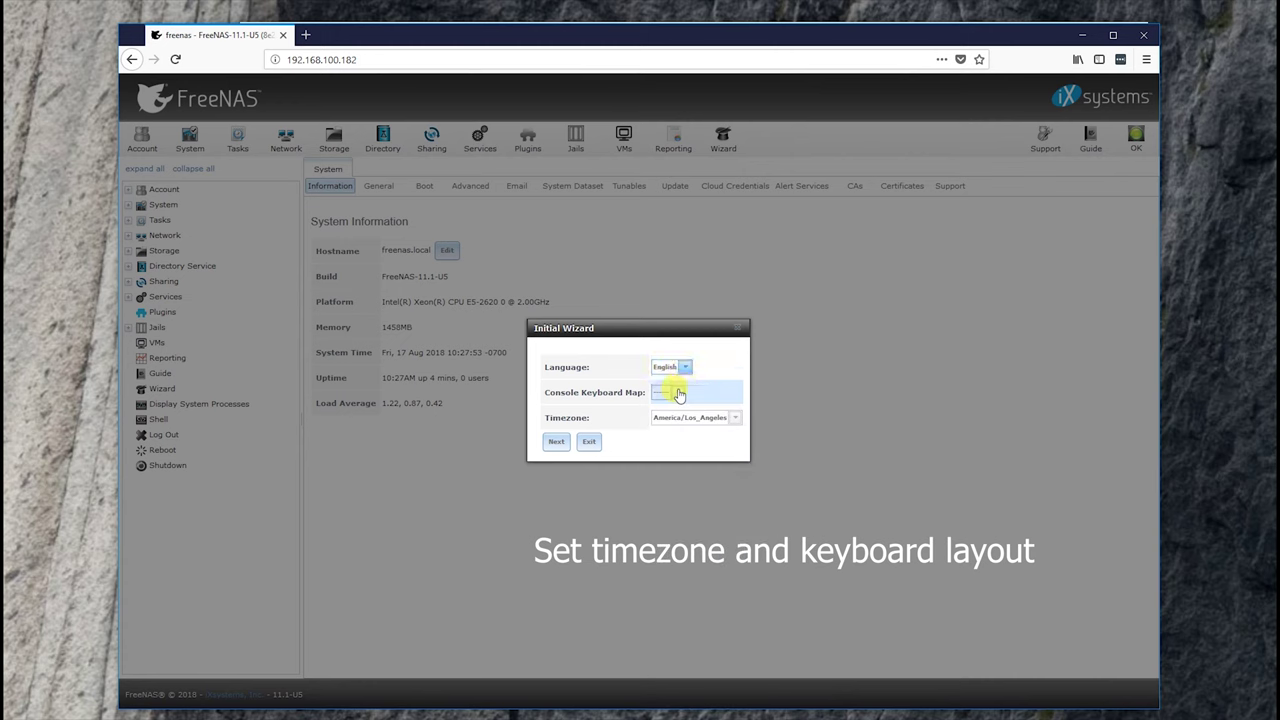
{"action": "left_click", "coordinate": [677, 392]}
{"action": "scroll", "coordinate": [748, 289], "scroll_direction": "down", "scroll_amount": 3}
{"action": "left_click", "coordinate": [703, 207]}
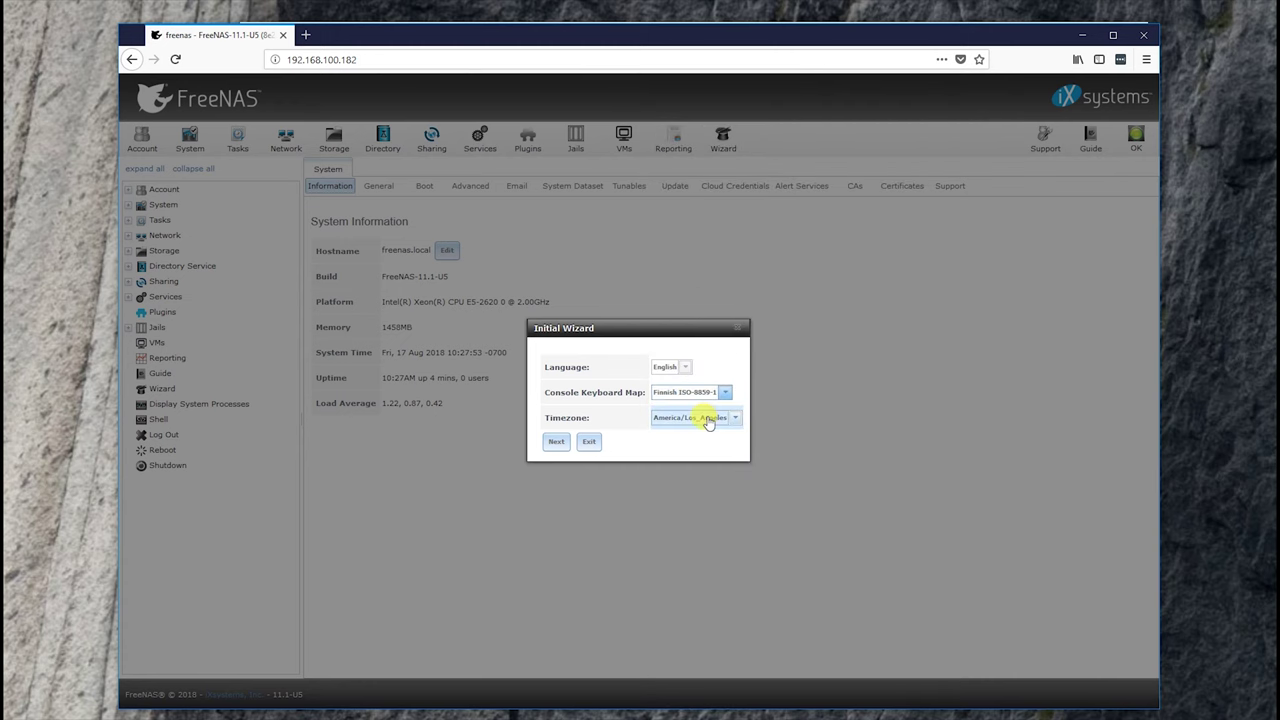
{"action": "left_click", "coordinate": [708, 419]}
{"action": "scroll", "coordinate": [757, 323], "scroll_direction": "down", "scroll_amount": 10}
{"action": "scroll", "coordinate": [760, 325], "scroll_direction": "down", "scroll_amount": 15}
{"action": "scroll", "coordinate": [725, 200], "scroll_direction": "up", "scroll_amount": 1}
{"action": "left_click", "coordinate": [720, 154]}
{"action": "left_click", "coordinate": [558, 442]}
- Enter a volume name, exit the initial wizard, and return to XenCenter
{"action": "left_click", "coordinate": [535, 325]}
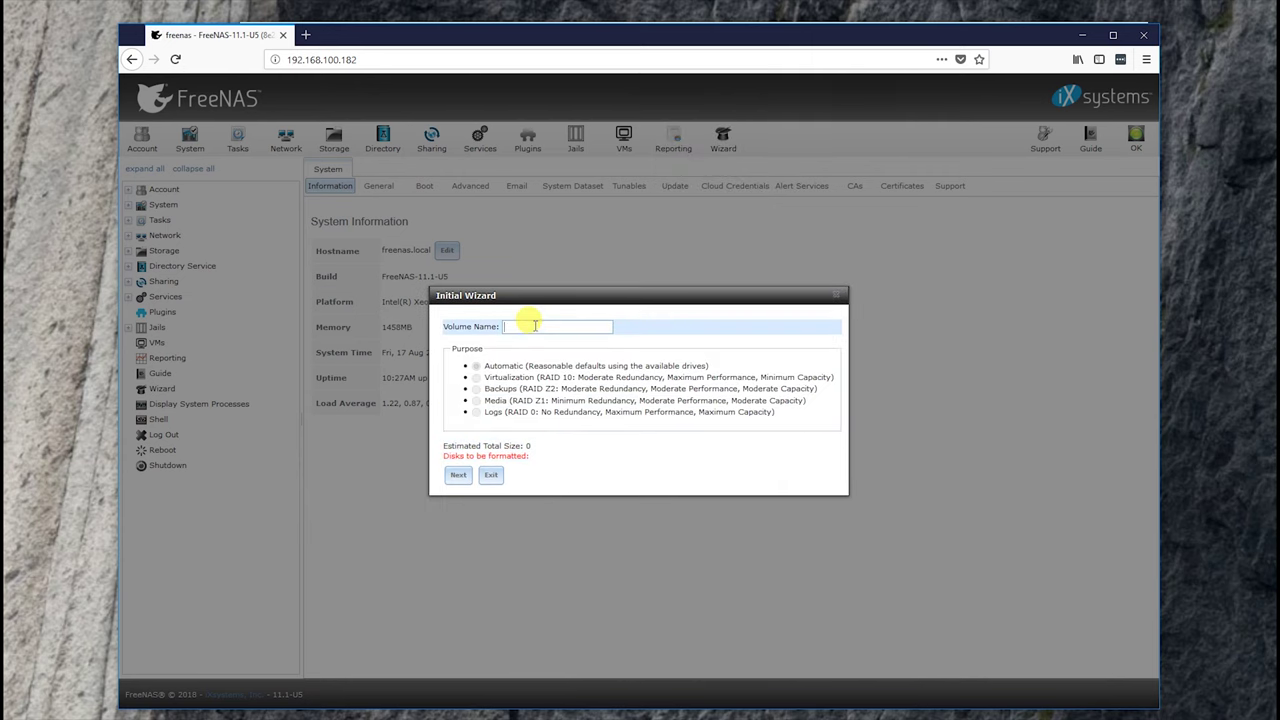
{"action": "type", "text": "disk"}
{"action": "key", "text": "BackSpace"}
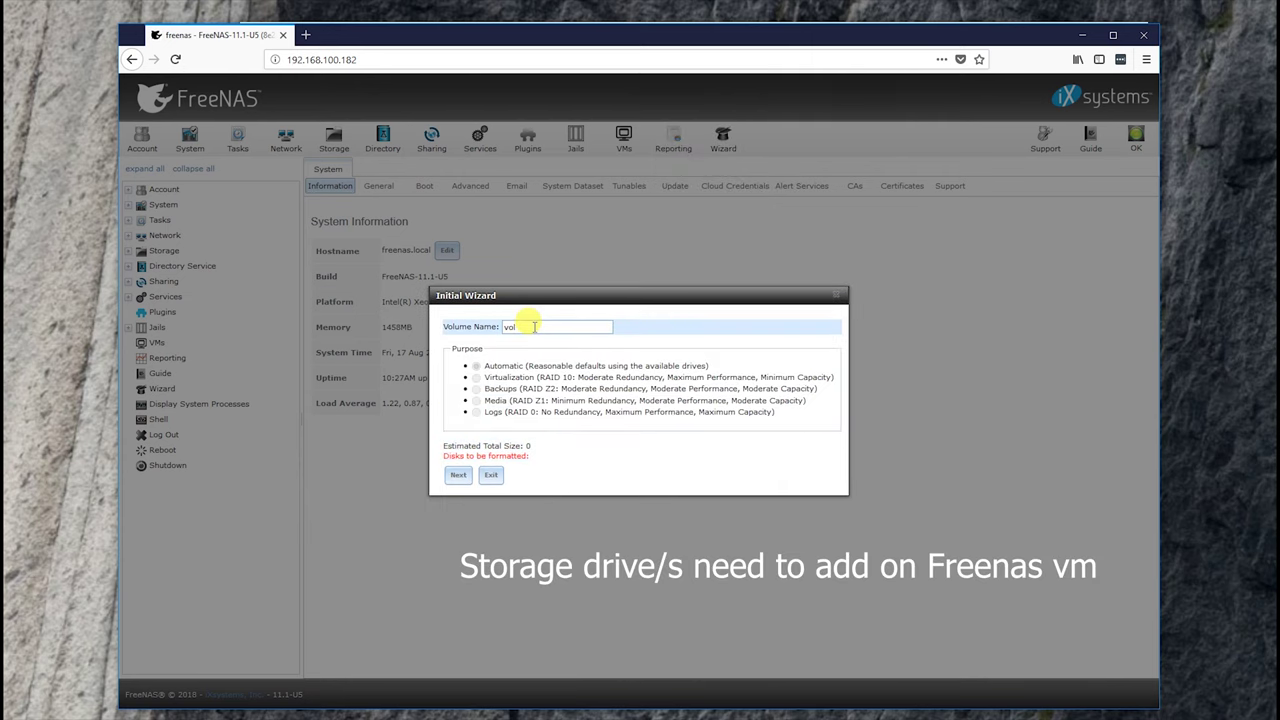
{"action": "type", "text": "1"}
{"action": "left_click", "coordinate": [458, 474]}
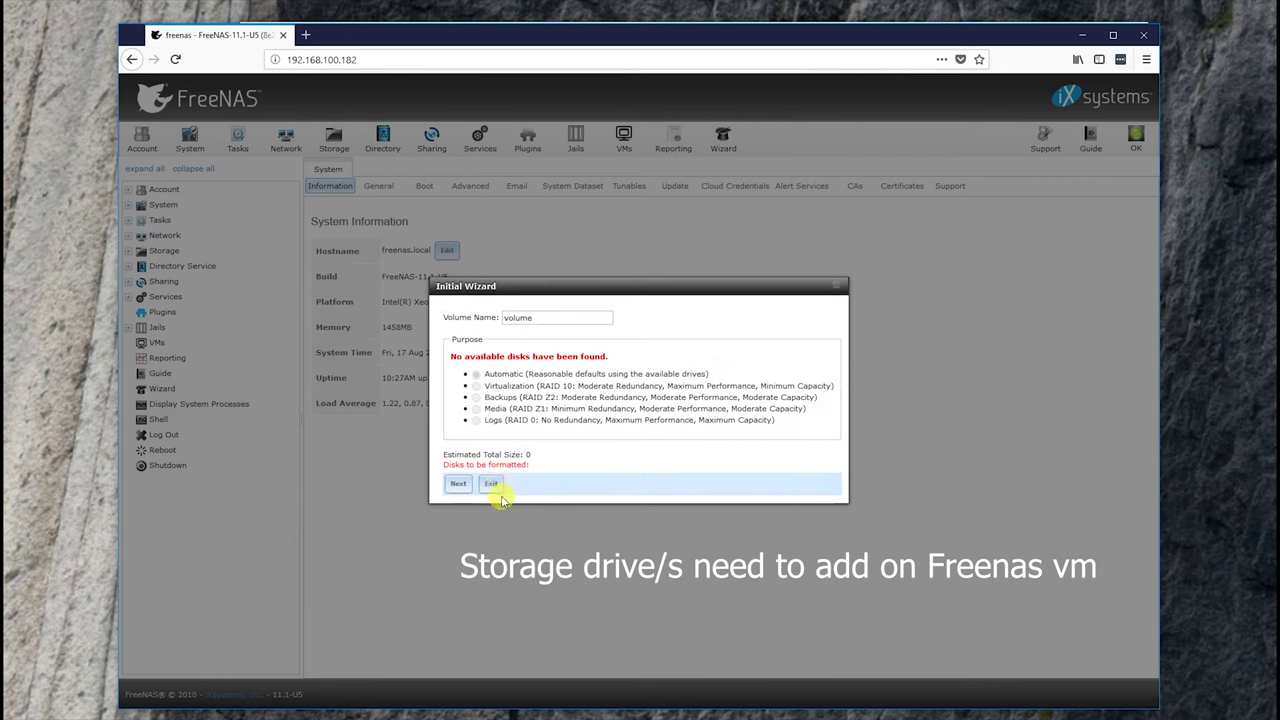
{"action": "left_click", "coordinate": [491, 483]}
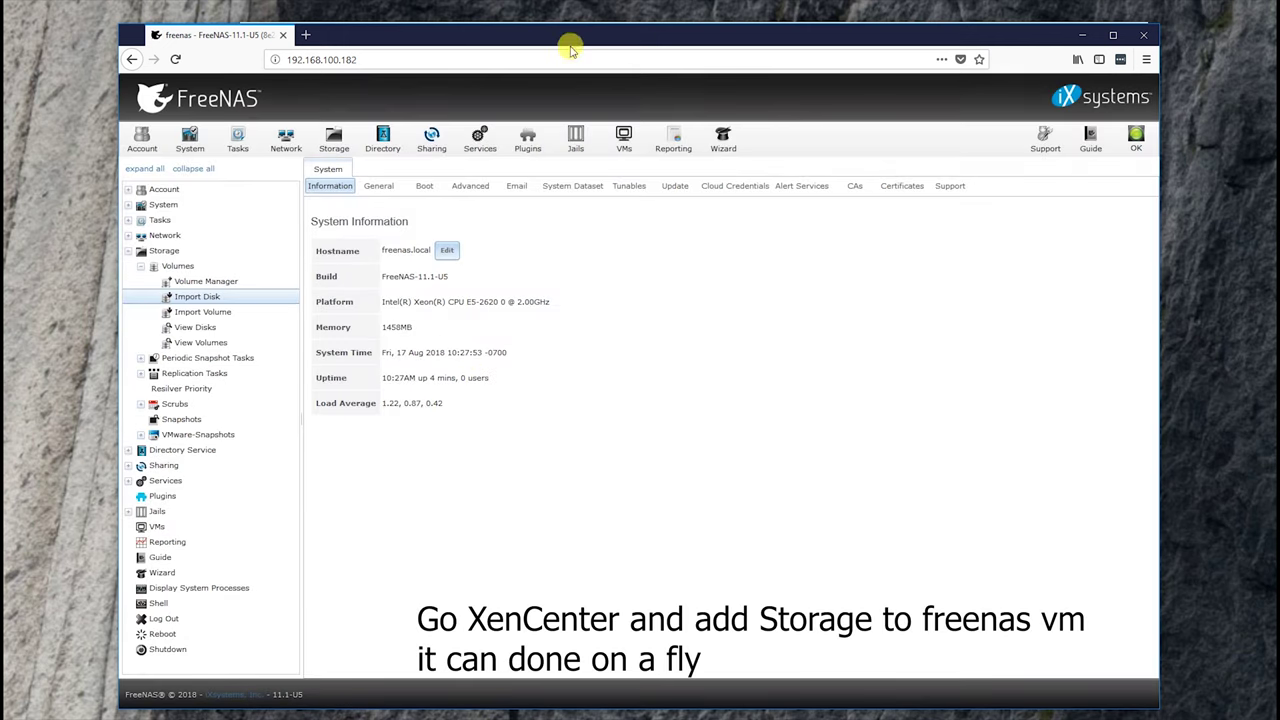
{"action": "left_click_drag", "start_coordinate": [571, 27], "coordinate": [572, 44]}
{"action": "left_click", "coordinate": [571, 38]}
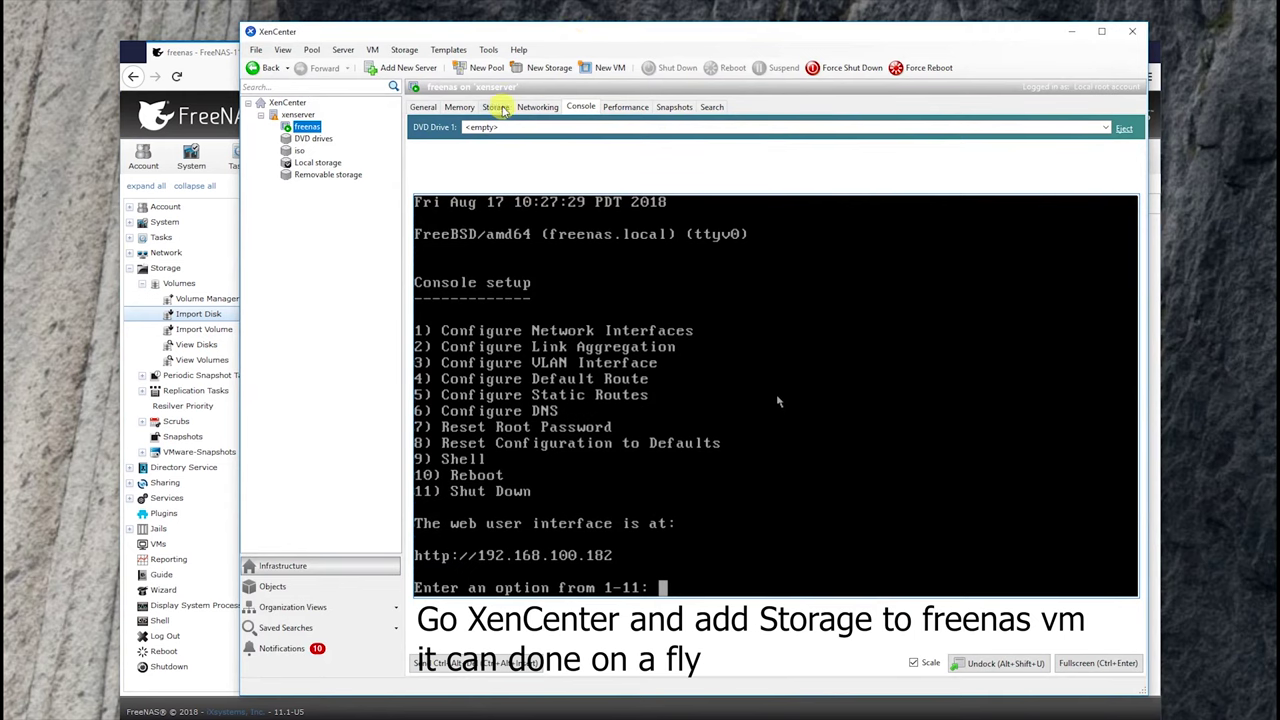
- Add a 100 GB virtual disk named freenas-volume to the freenas VM
{"action": "left_click", "coordinate": [495, 107]}
{"action": "left_click", "coordinate": [447, 555]}
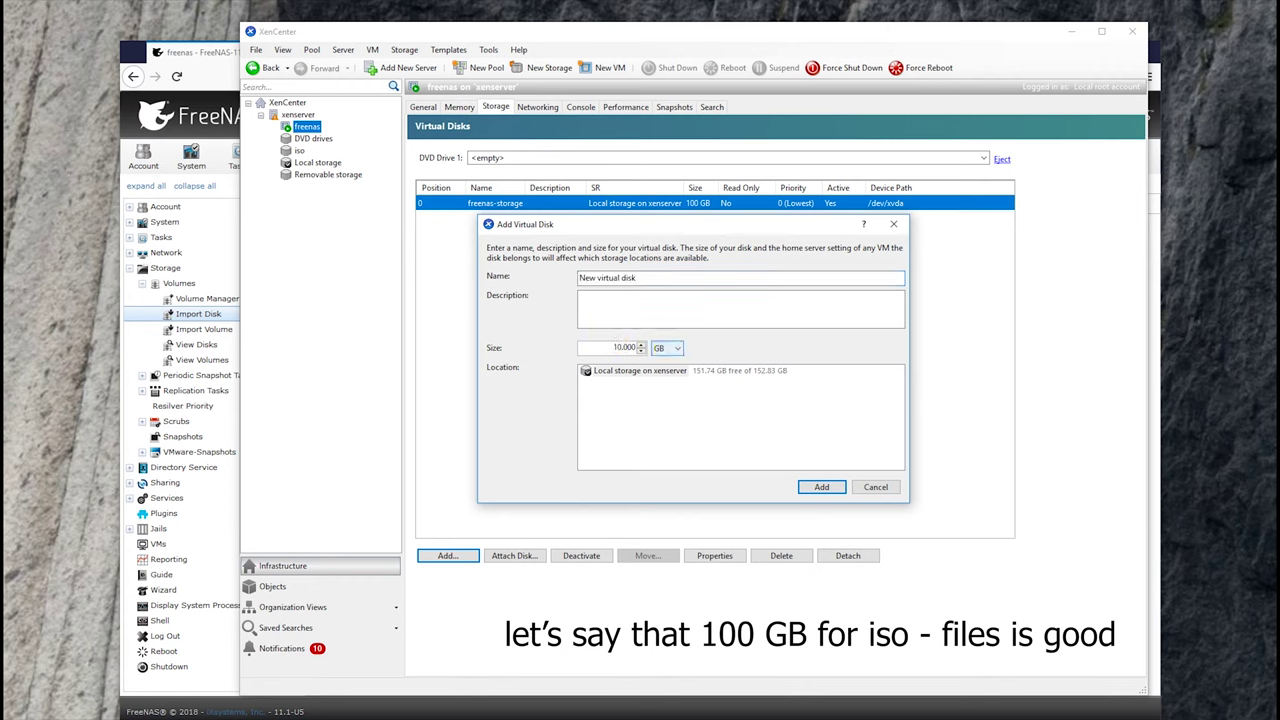
{"action": "left_click", "coordinate": [672, 279]}
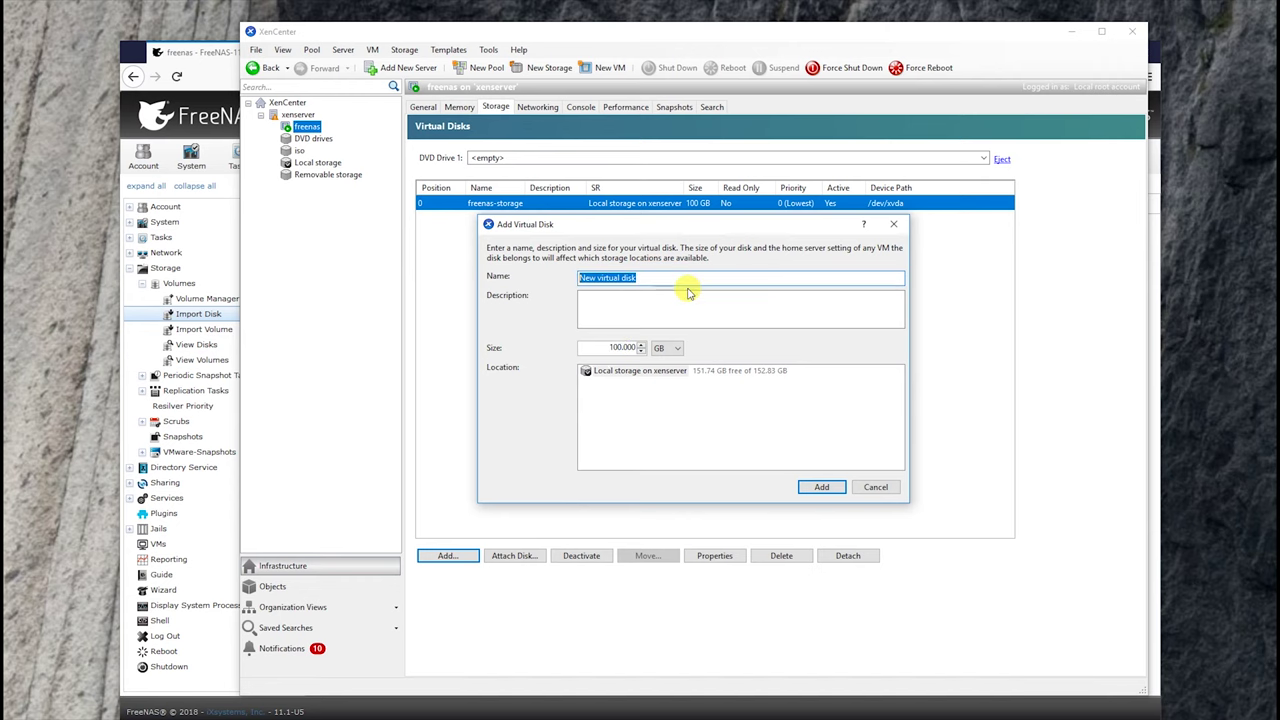
{"action": "type", "text": "freenas-volu"}
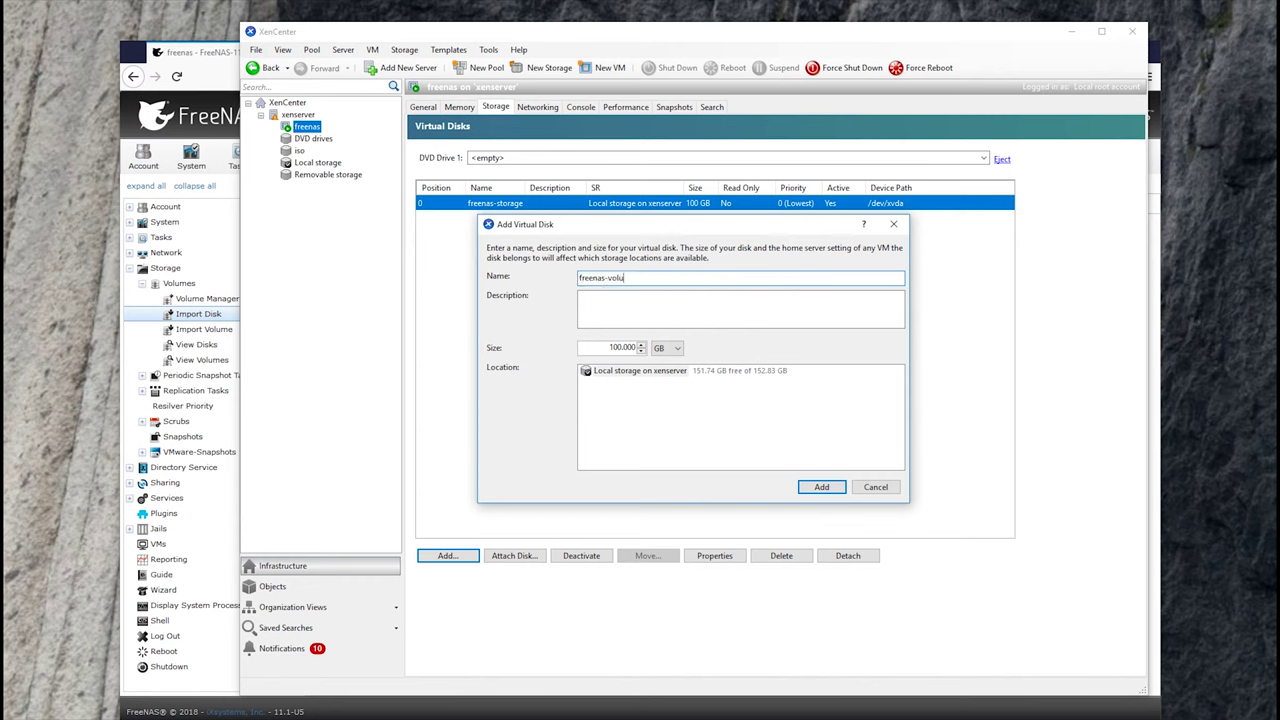
{"action": "type", "text": "me"}
{"action": "left_click", "coordinate": [821, 487]}
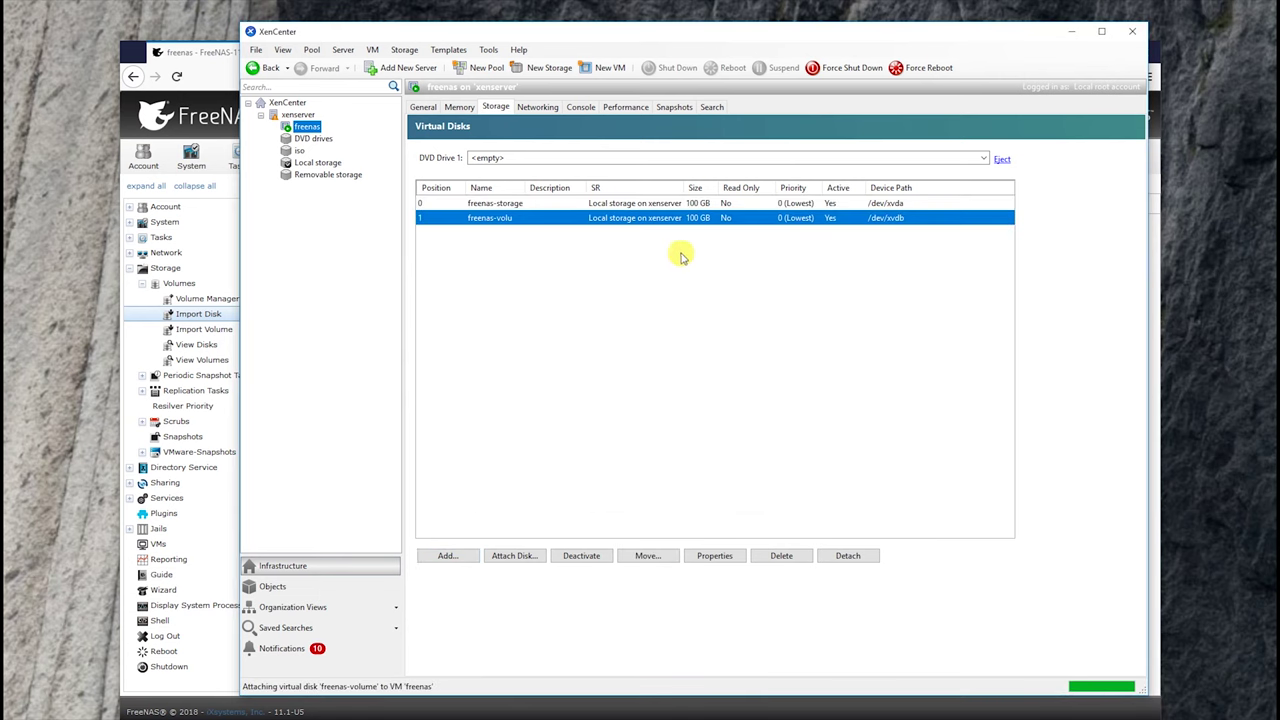
- Check the VM console to confirm the new disk is attached as ada1
{"action": "left_click", "coordinate": [617, 110]}
{"action": "left_click", "coordinate": [582, 108]}
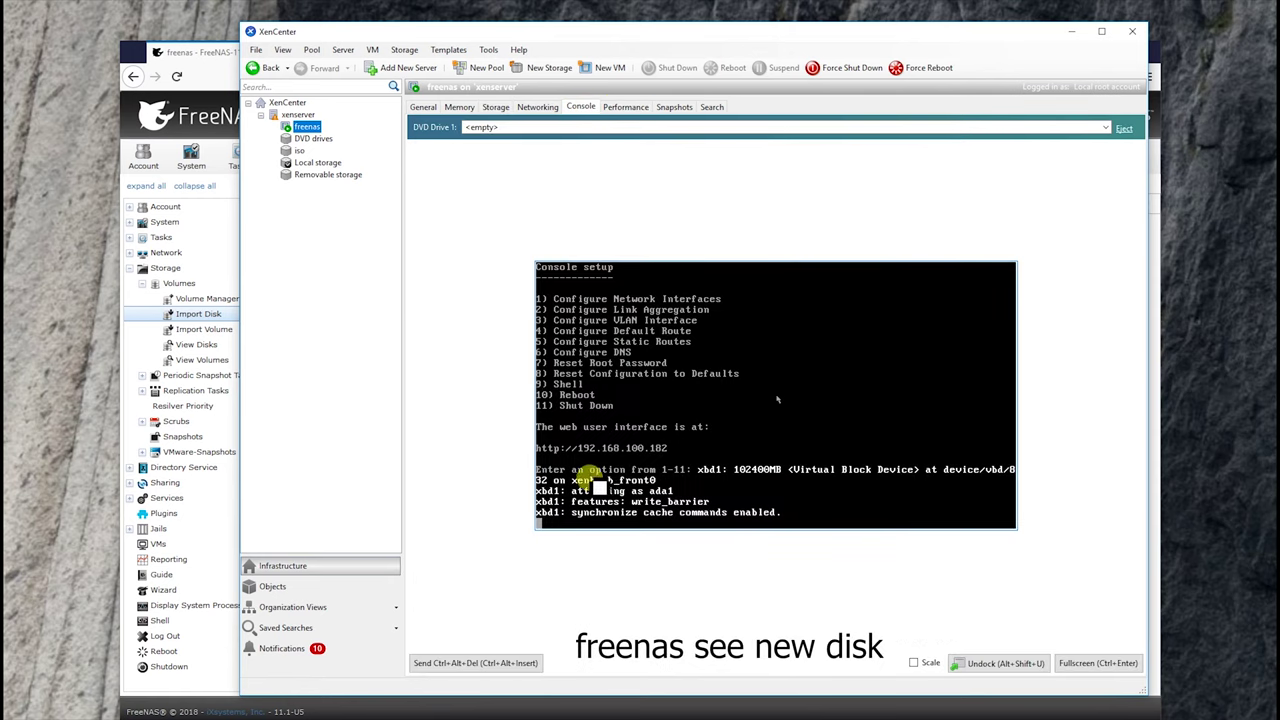
{"action": "left_click", "coordinate": [212, 298]}
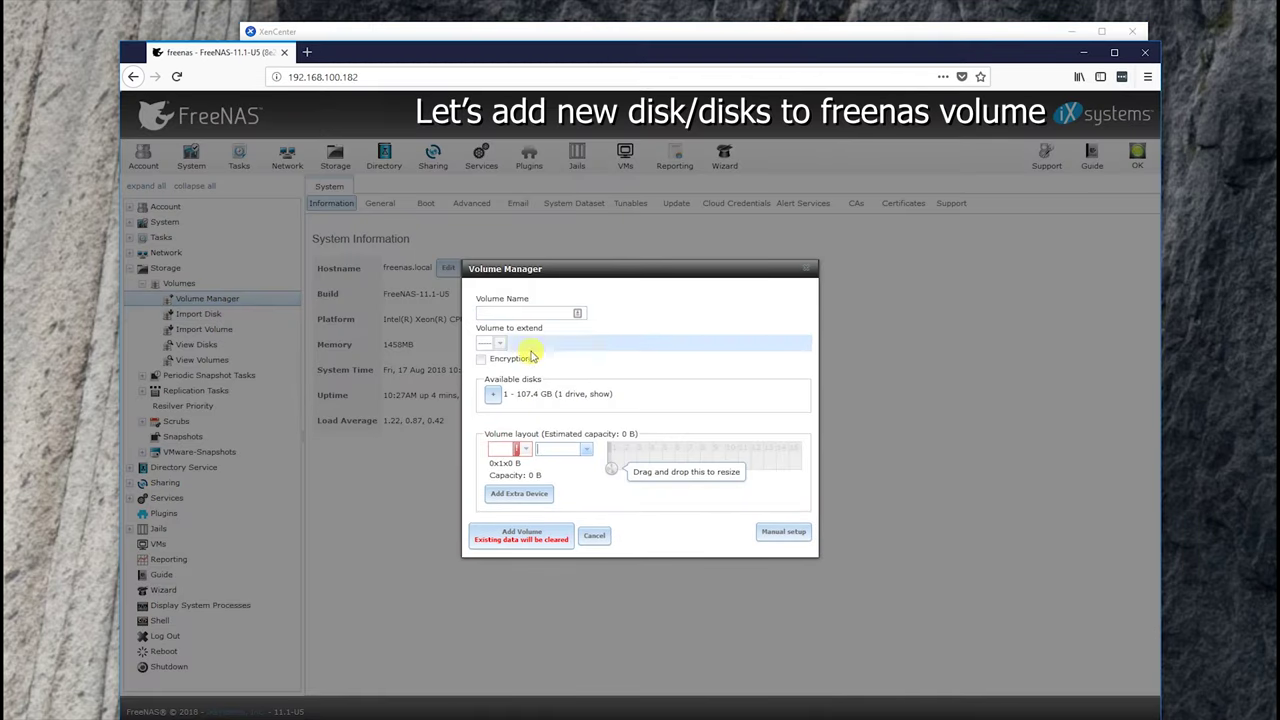
- Create volume1 as a stripe on the available 107.4 GB ada1 disk
{"action": "left_click", "coordinate": [497, 397]}
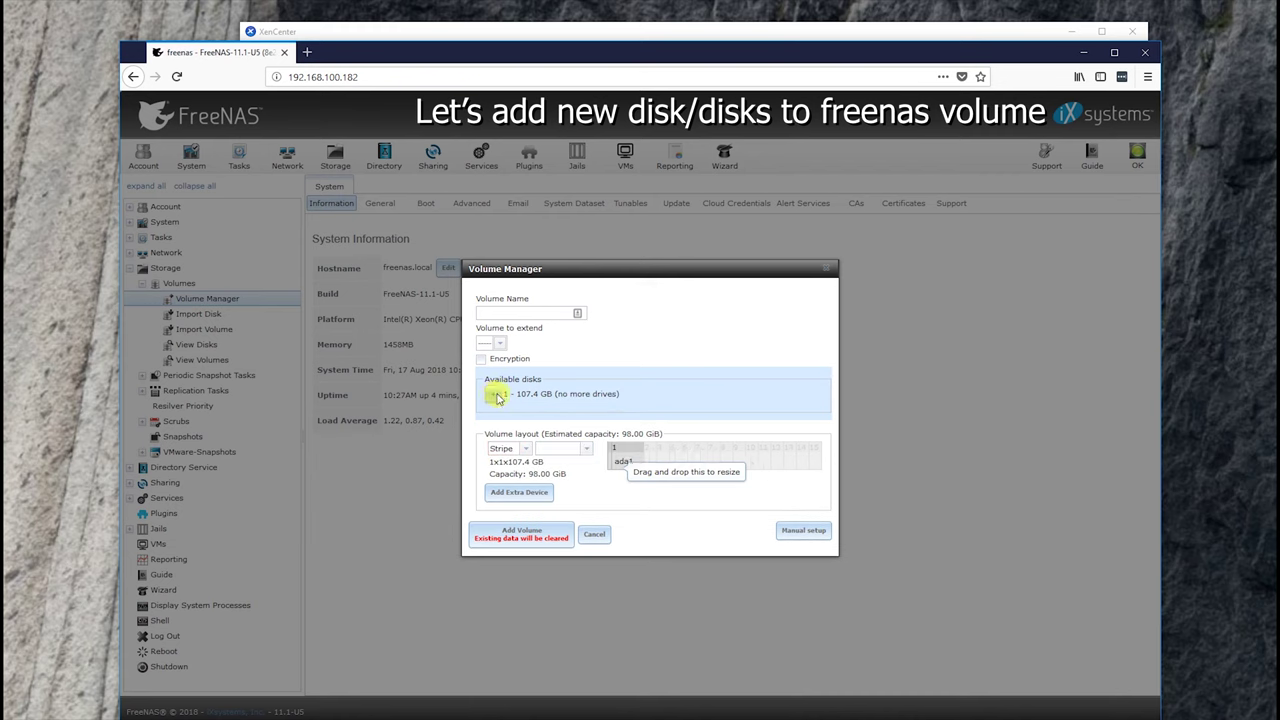
{"action": "left_click", "coordinate": [537, 312]}
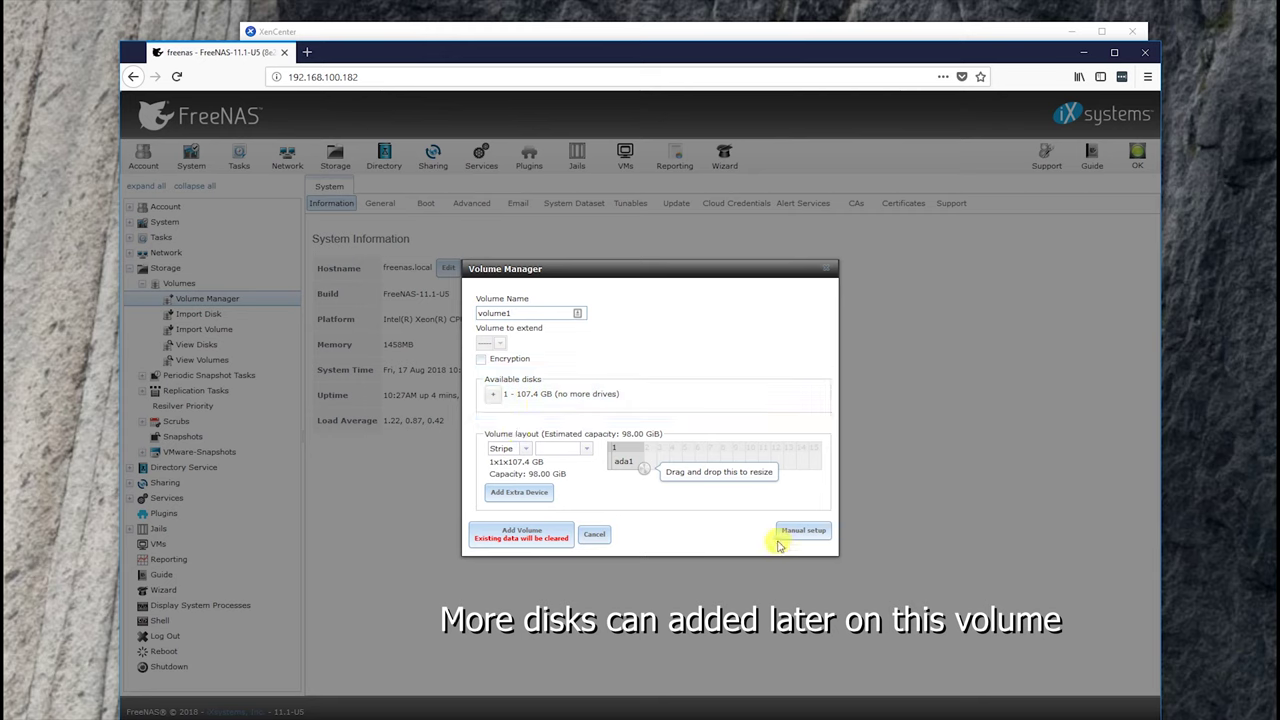
{"action": "left_click", "coordinate": [507, 540]}
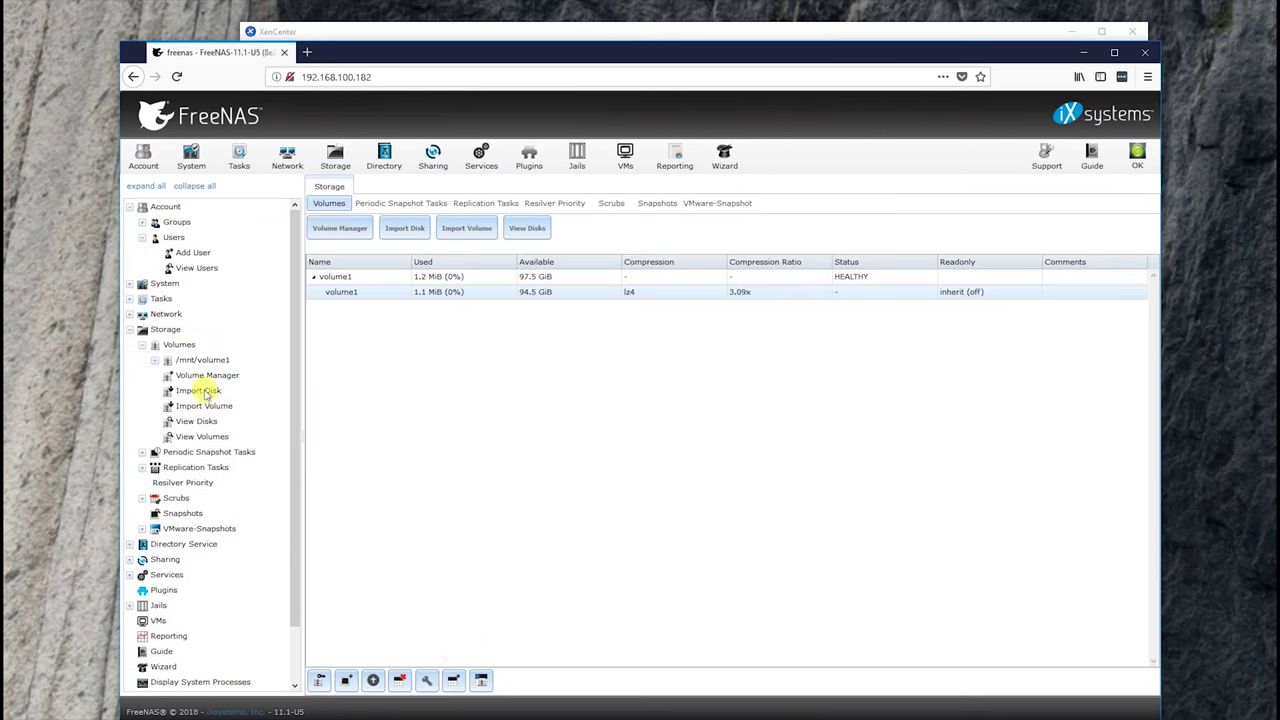
- Add a dataset named data1 under /mnt/volume1
{"action": "left_click", "coordinate": [158, 362]}
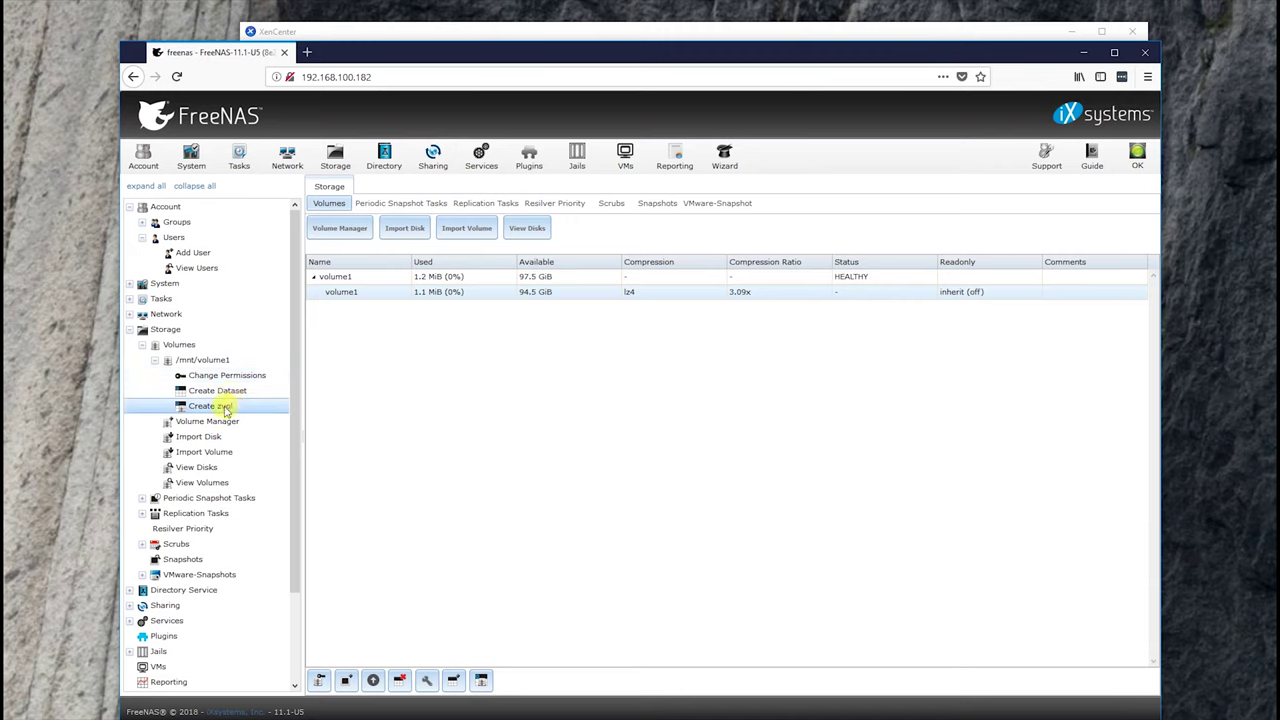
{"action": "left_click", "coordinate": [232, 390]}
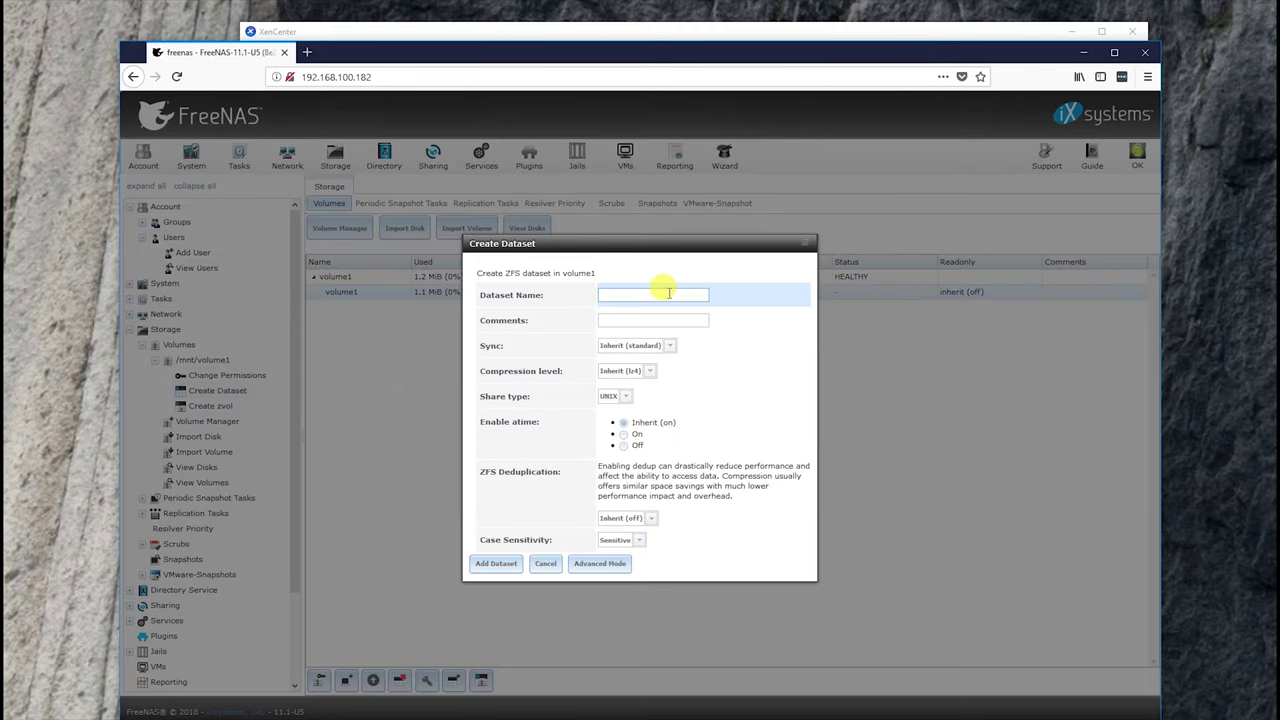
{"action": "type", "text": "data1"}
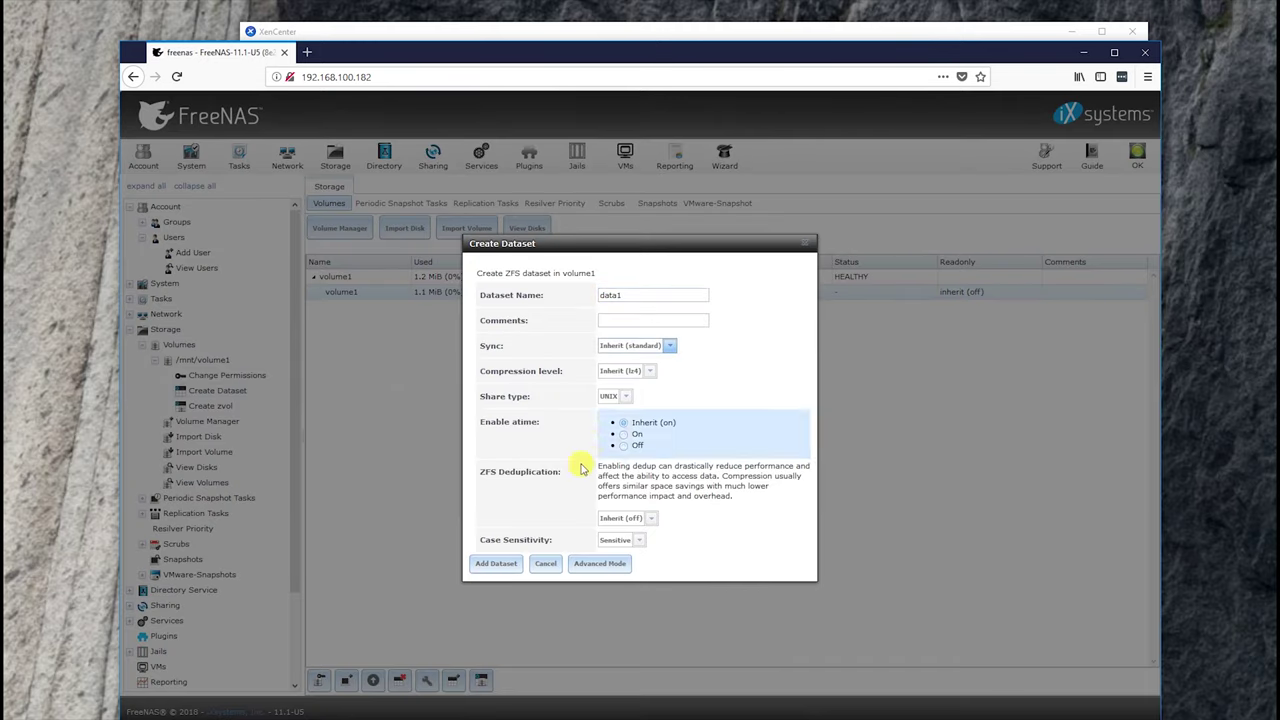
{"action": "left_click", "coordinate": [502, 566]}
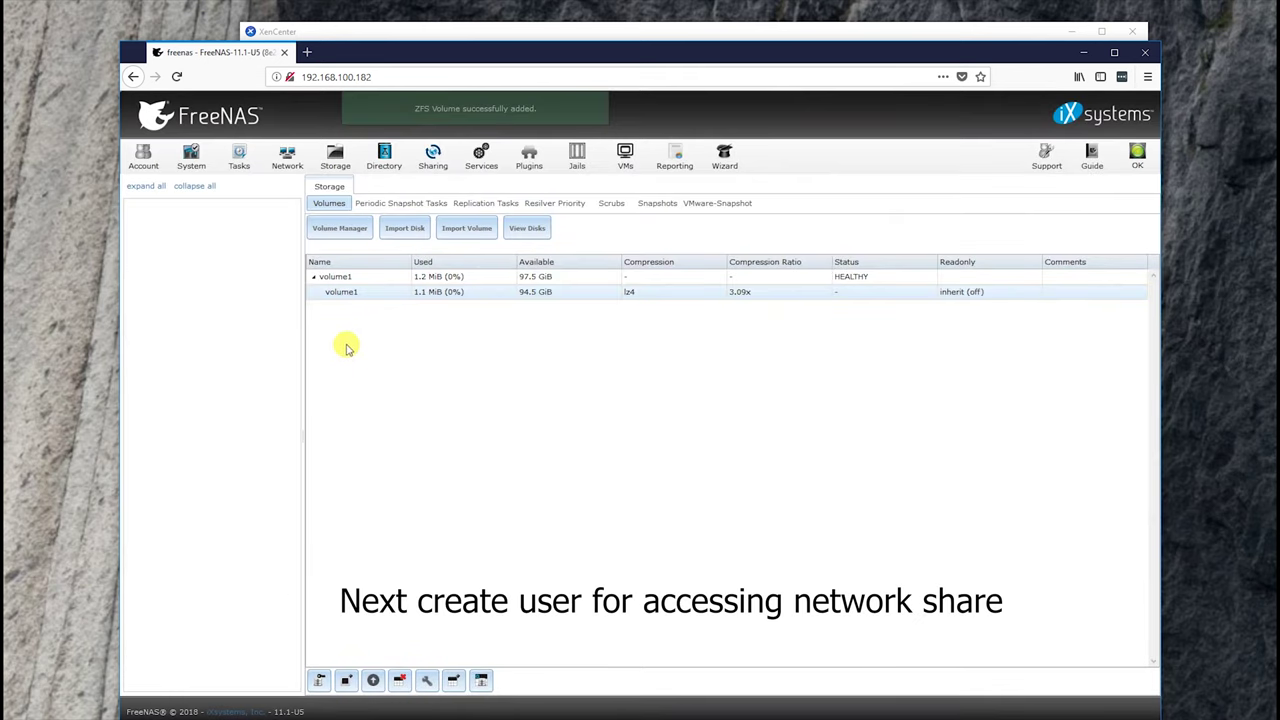
- Start a new FreeNAS user with home directory in /mnt/volume1/data1
{"action": "left_click", "coordinate": [200, 253]}
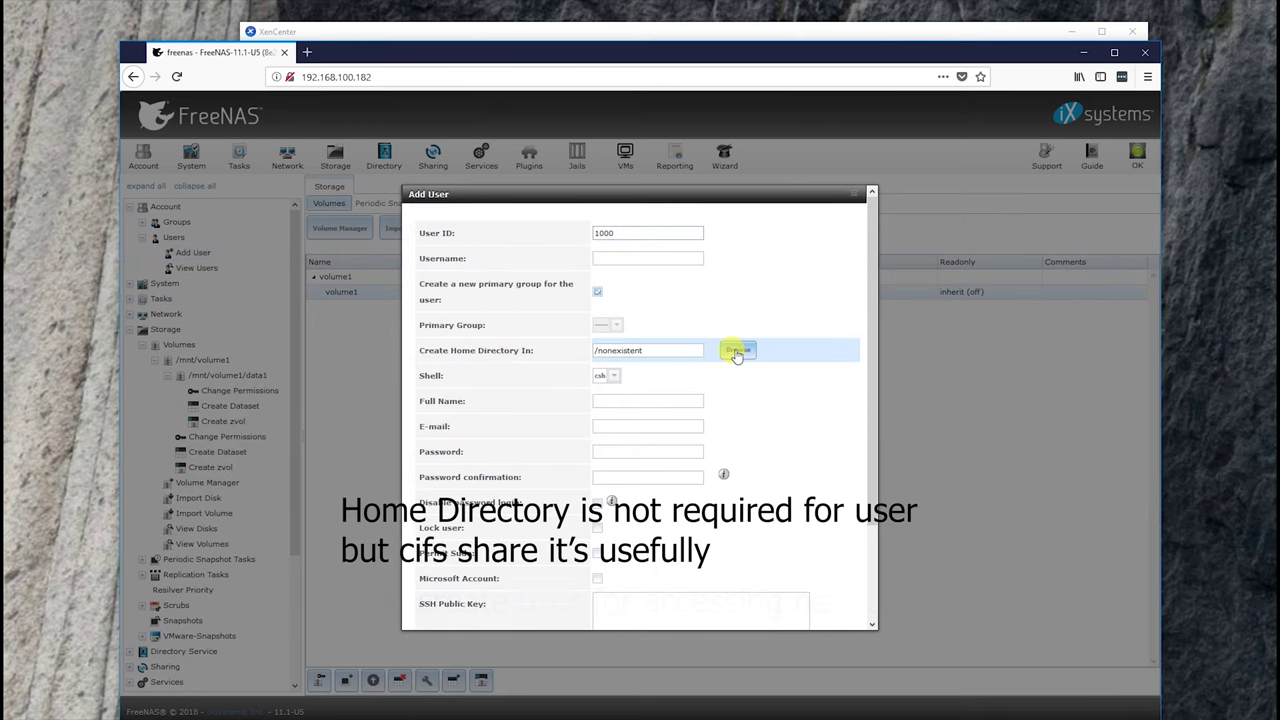
{"action": "left_click", "coordinate": [736, 352]}
{"action": "left_click", "coordinate": [611, 384]}
{"action": "left_click", "coordinate": [621, 405]}
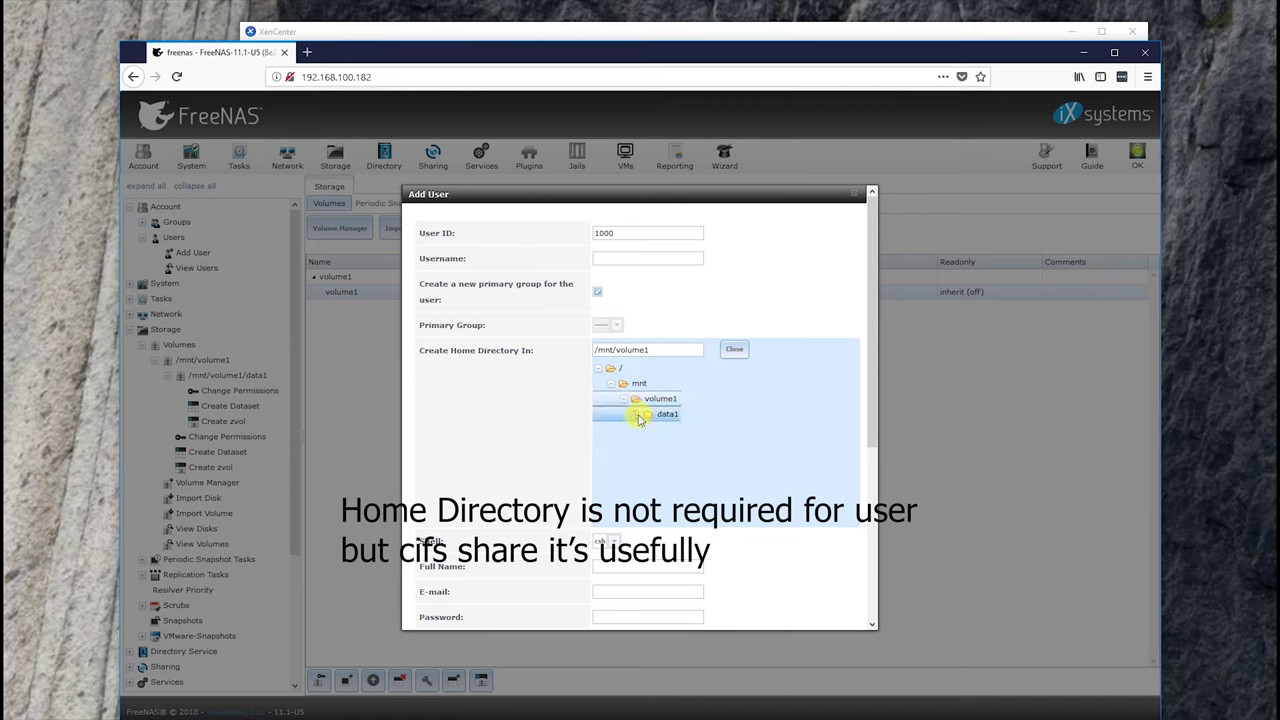
{"action": "left_click", "coordinate": [672, 416]}
{"action": "left_click", "coordinate": [625, 258]}
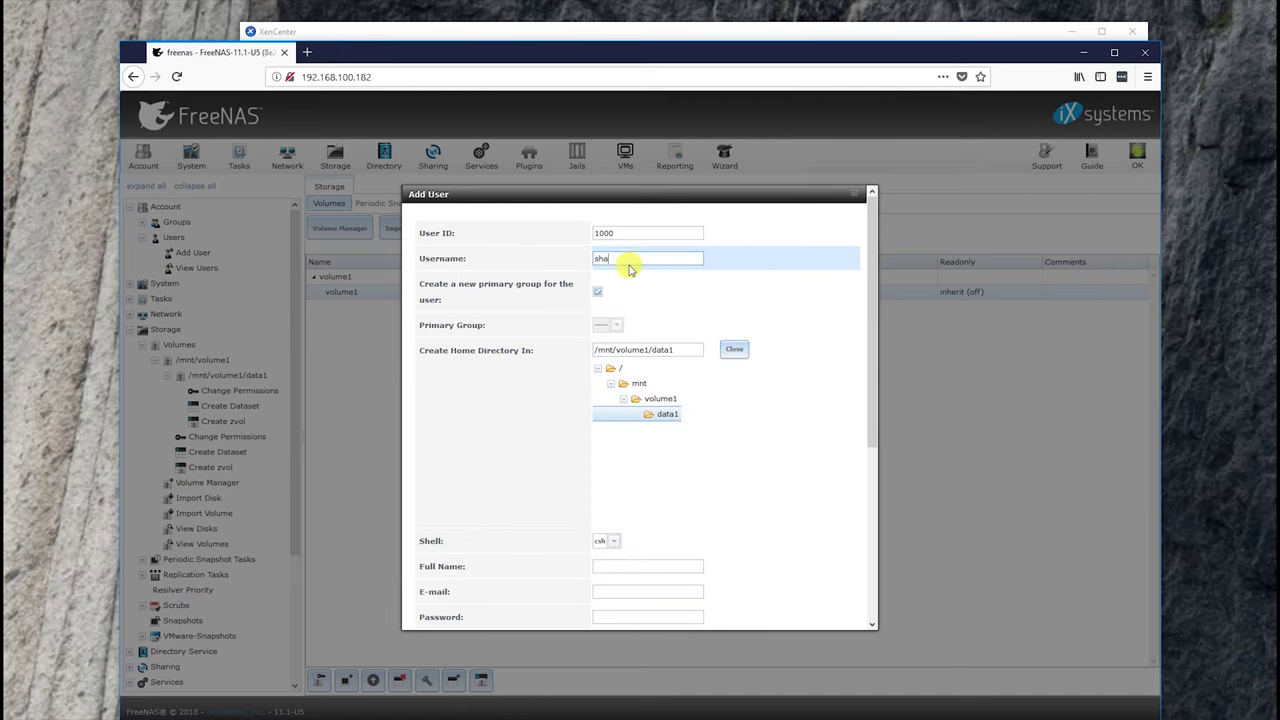
- Enable Microsoft Account, add wheel as auxiliary group, set the password and save the user
{"action": "scroll", "coordinate": [660, 370], "scroll_direction": "down", "scroll_amount": 2}
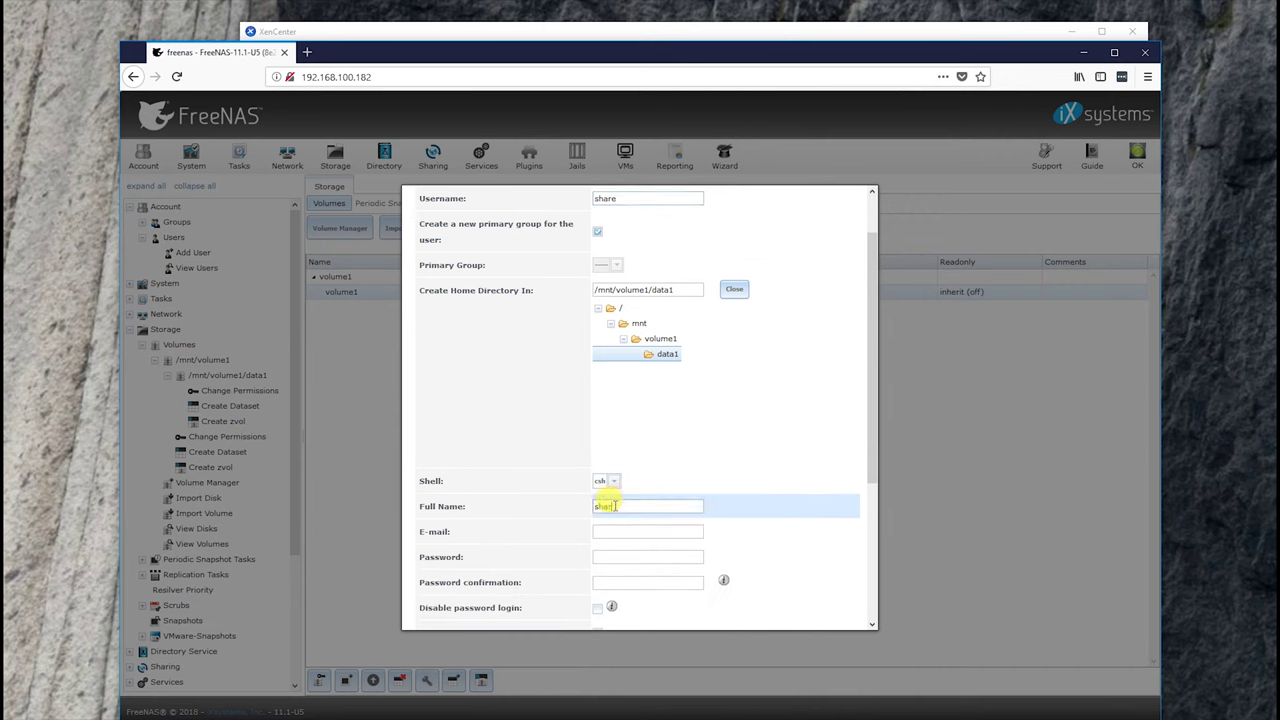
{"action": "scroll", "coordinate": [657, 494], "scroll_direction": "down", "scroll_amount": 5}
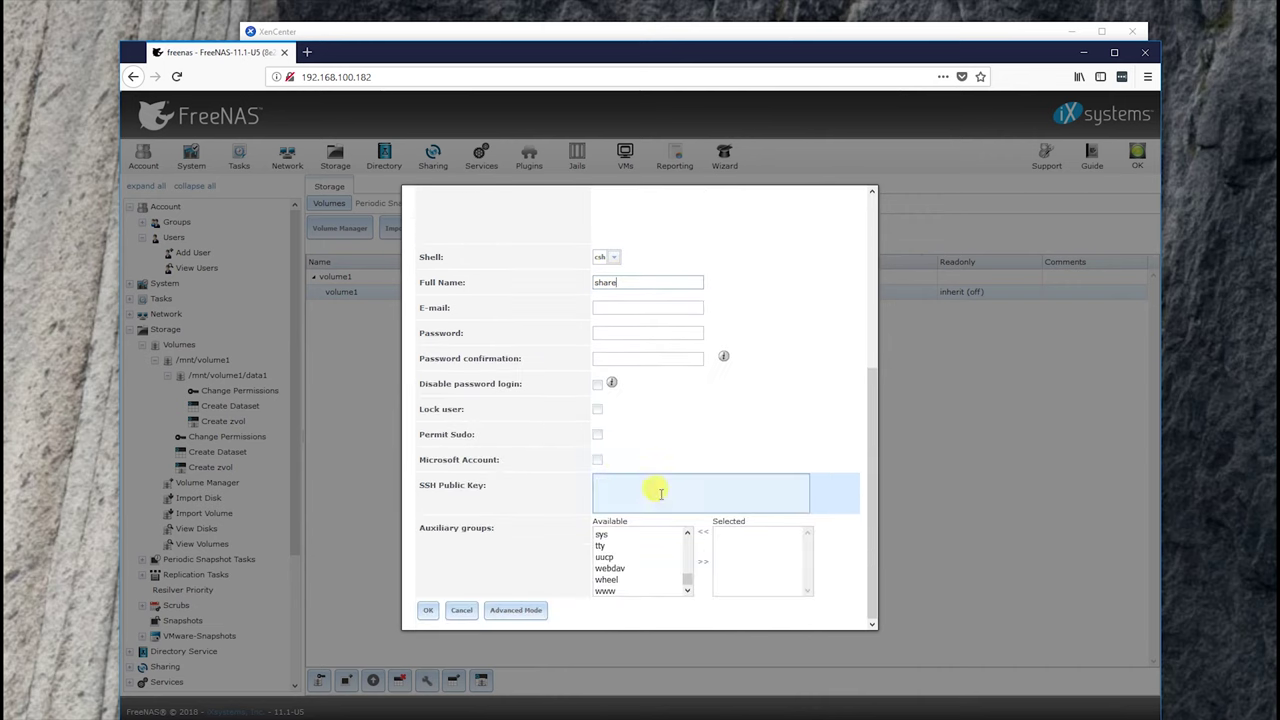
{"action": "left_click", "coordinate": [598, 460]}
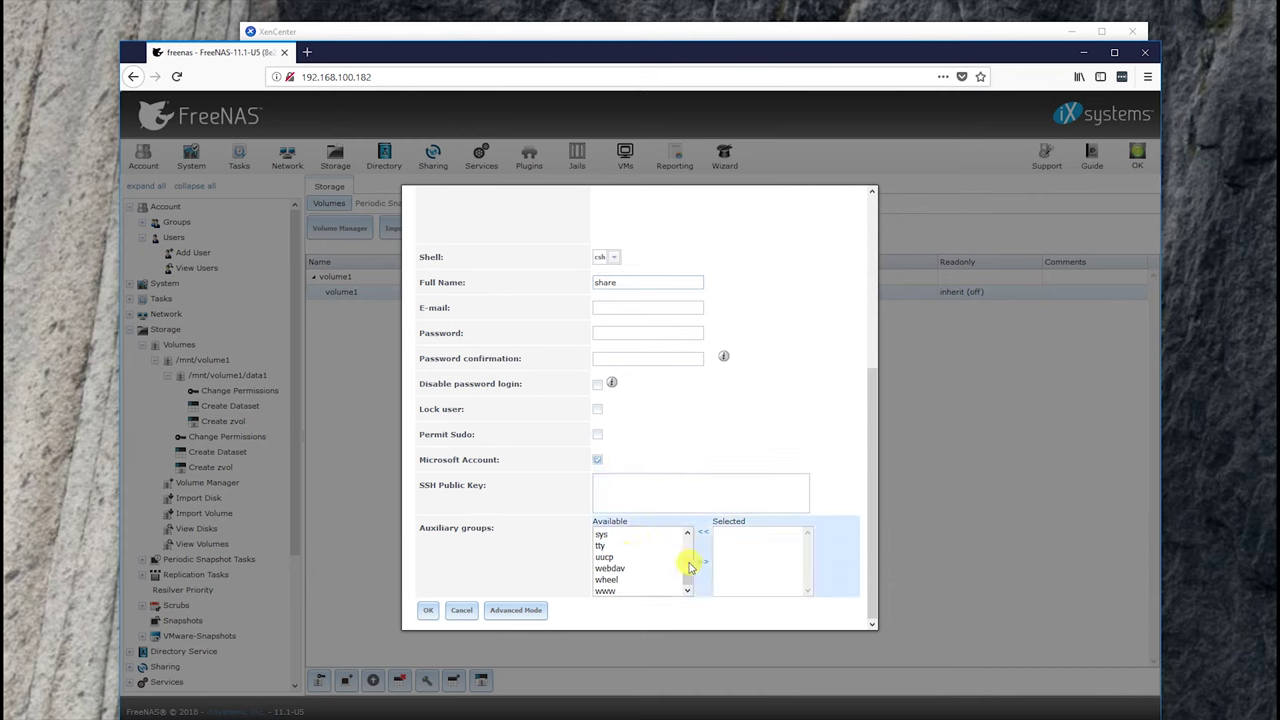
{"action": "mouse_move", "coordinate": [685, 580]}
{"action": "left_mouse_down"}
{"action": "mouse_move", "coordinate": [686, 563]}
{"action": "mouse_move", "coordinate": [690, 585]}
{"action": "left_mouse_up"}
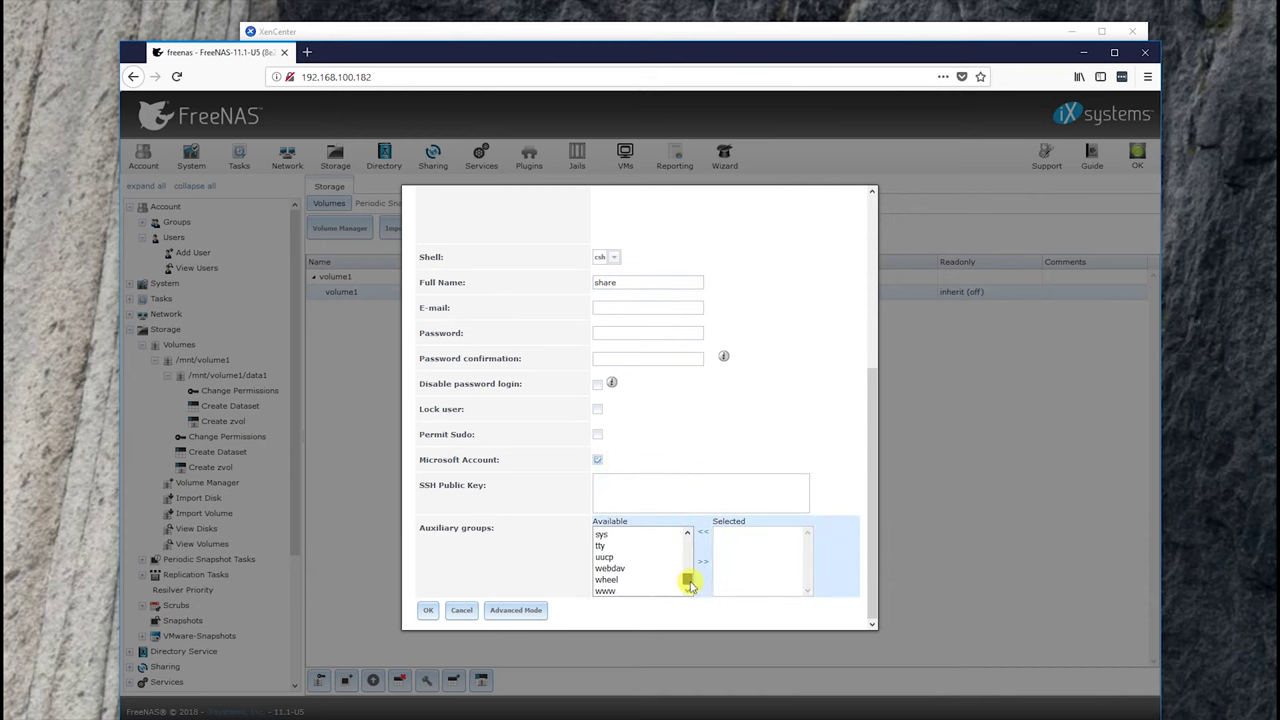
{"action": "left_click", "coordinate": [627, 579]}
{"action": "left_click", "coordinate": [705, 565]}
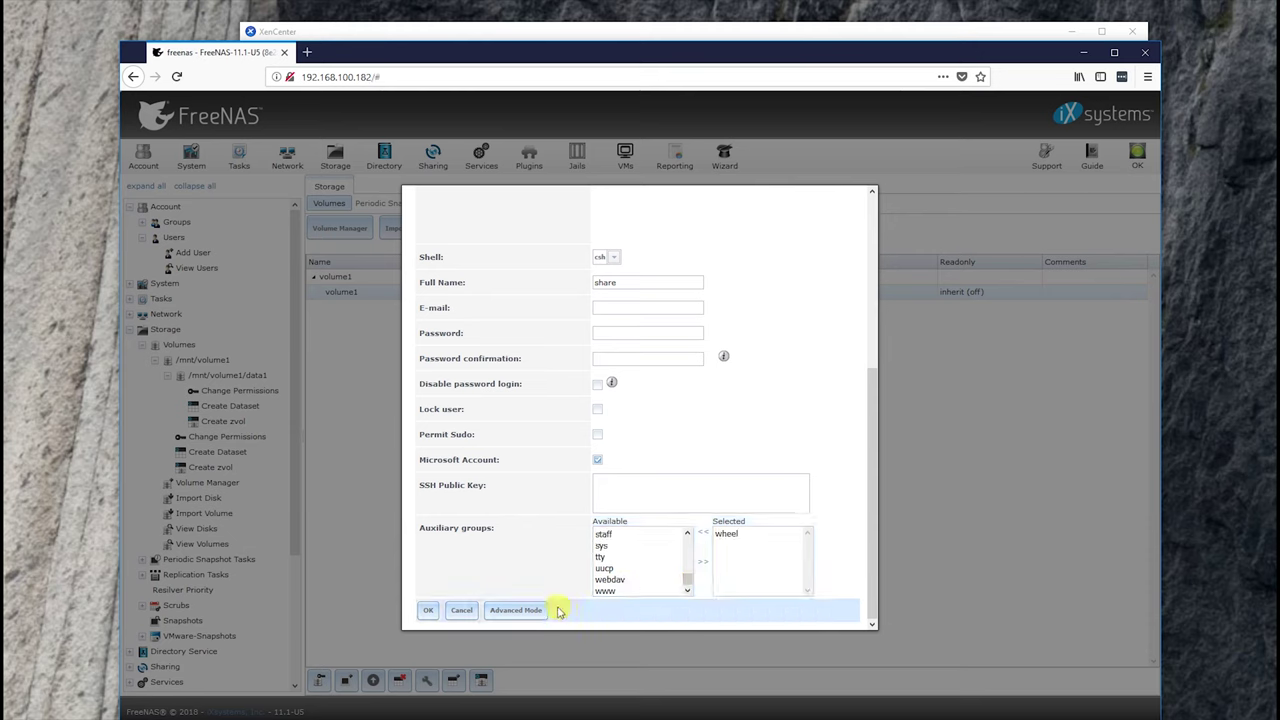
{"action": "left_click", "coordinate": [426, 609]}
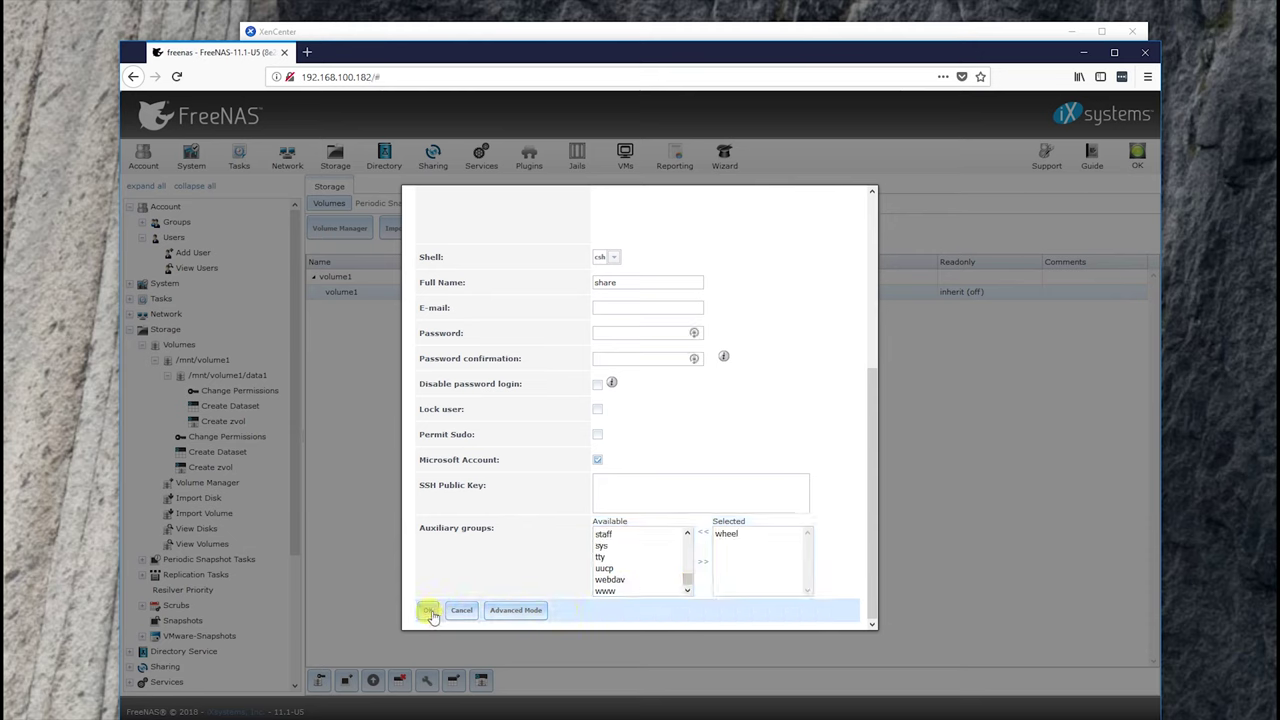
{"action": "left_click", "coordinate": [602, 374]}
{"action": "type", "text": "p"}
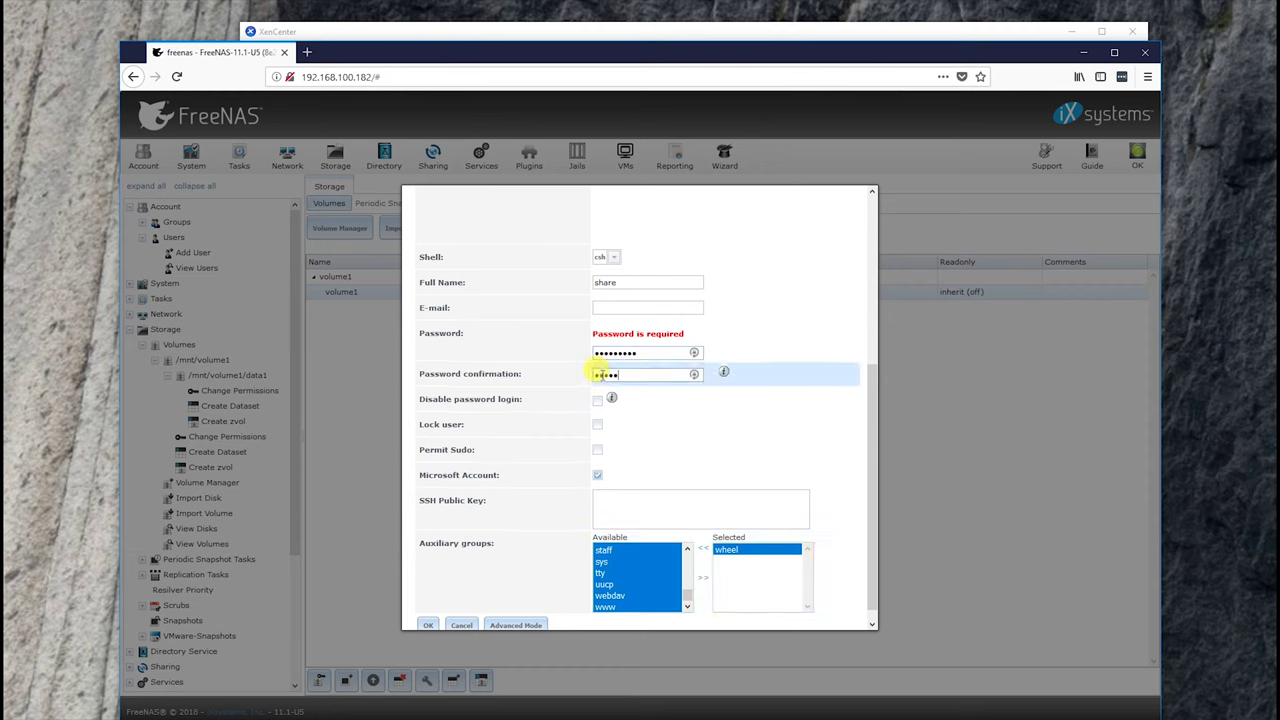
{"action": "left_click", "coordinate": [428, 623]}
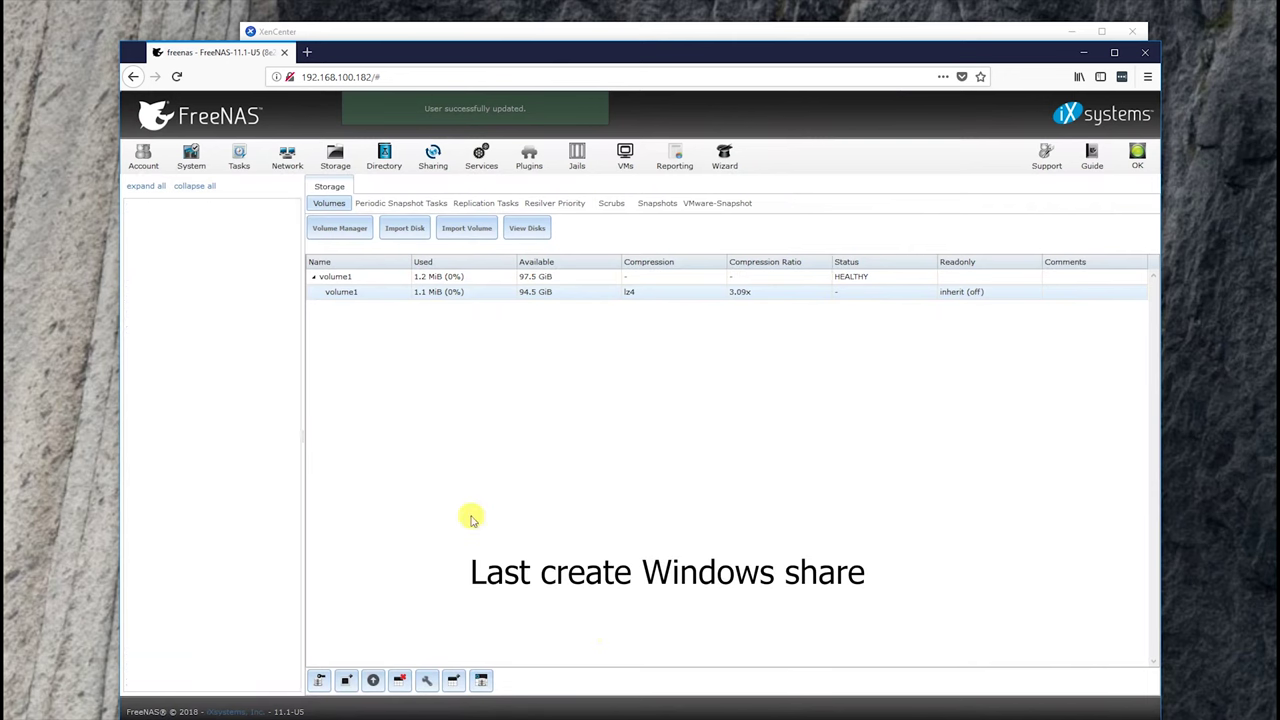
- Go to Sharing > Windows (SMB) Shares and start adding a new share
{"action": "left_click", "coordinate": [145, 286]}
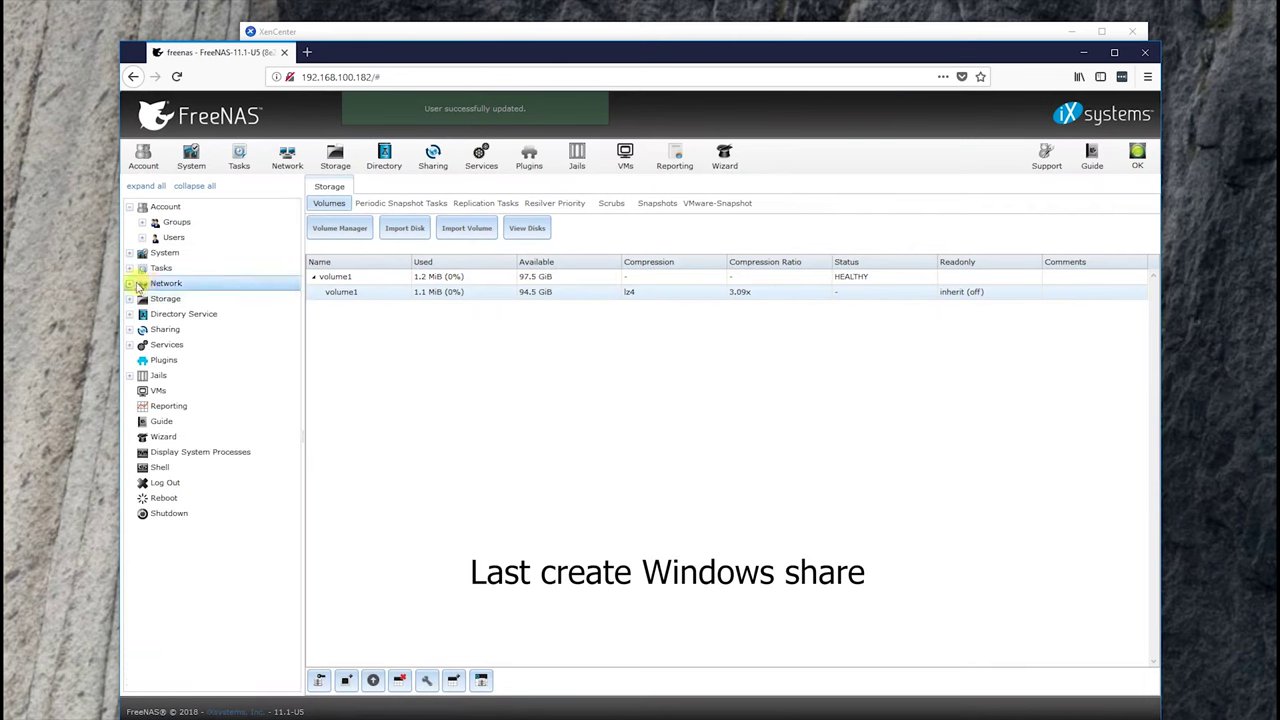
{"action": "left_click", "coordinate": [138, 287]}
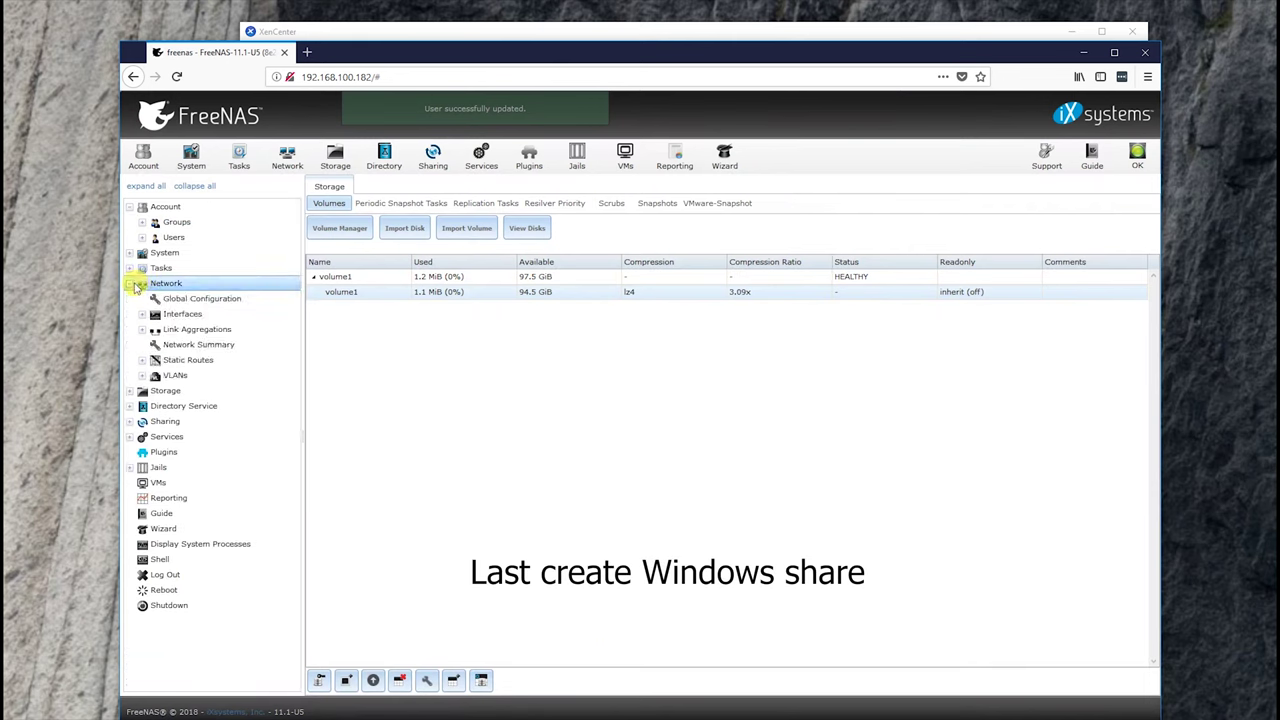
{"action": "left_click", "coordinate": [136, 287]}
{"action": "left_click", "coordinate": [140, 330]}
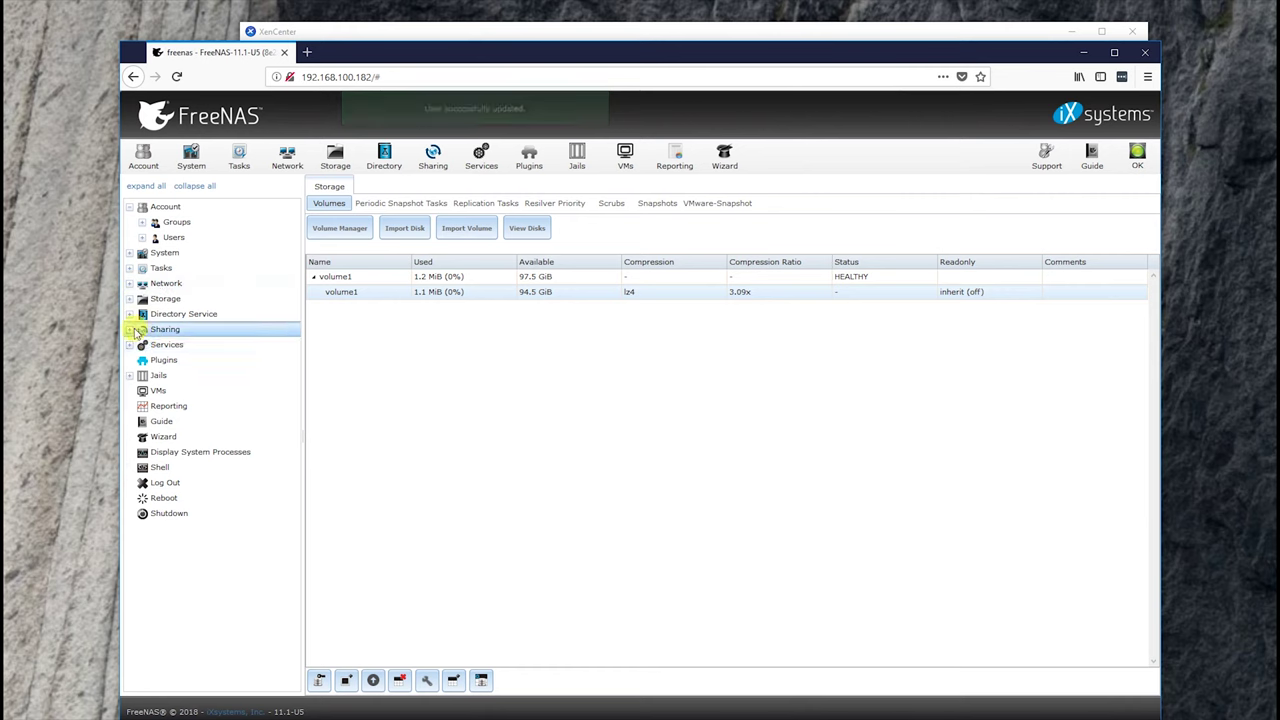
{"action": "left_click", "coordinate": [137, 331]}
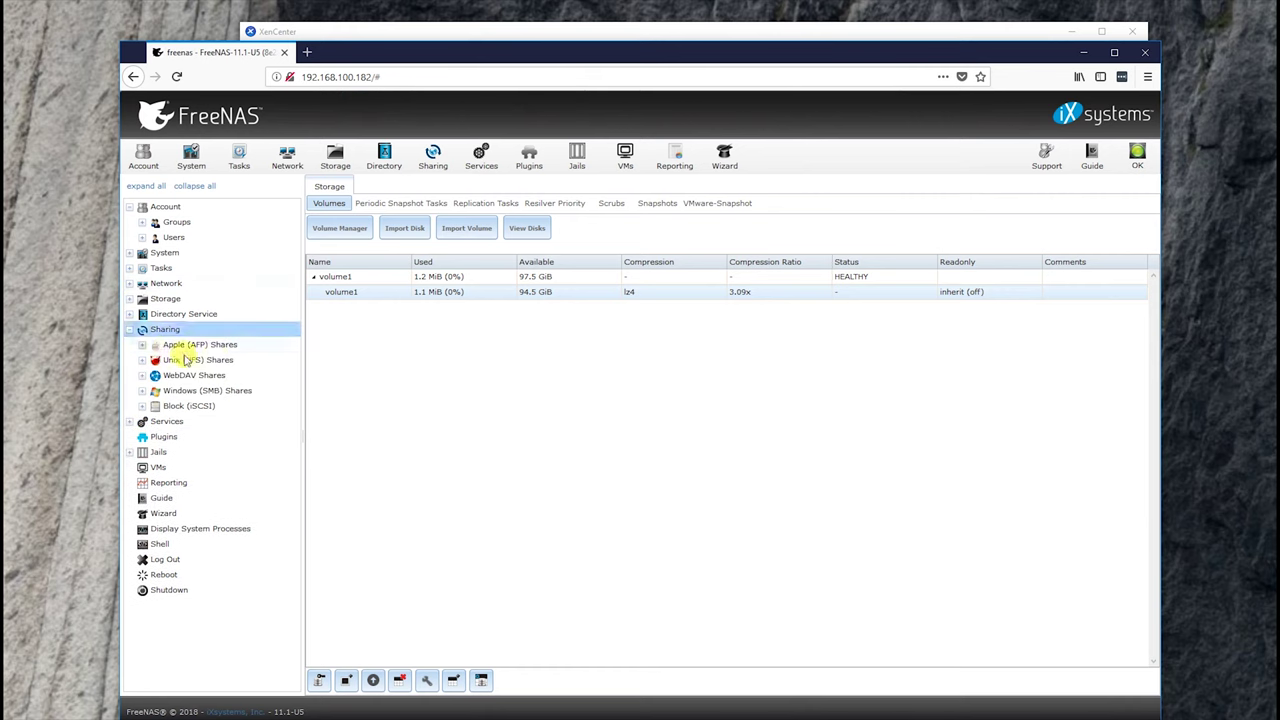
{"action": "left_click", "coordinate": [232, 390]}
{"action": "left_click", "coordinate": [232, 406]}
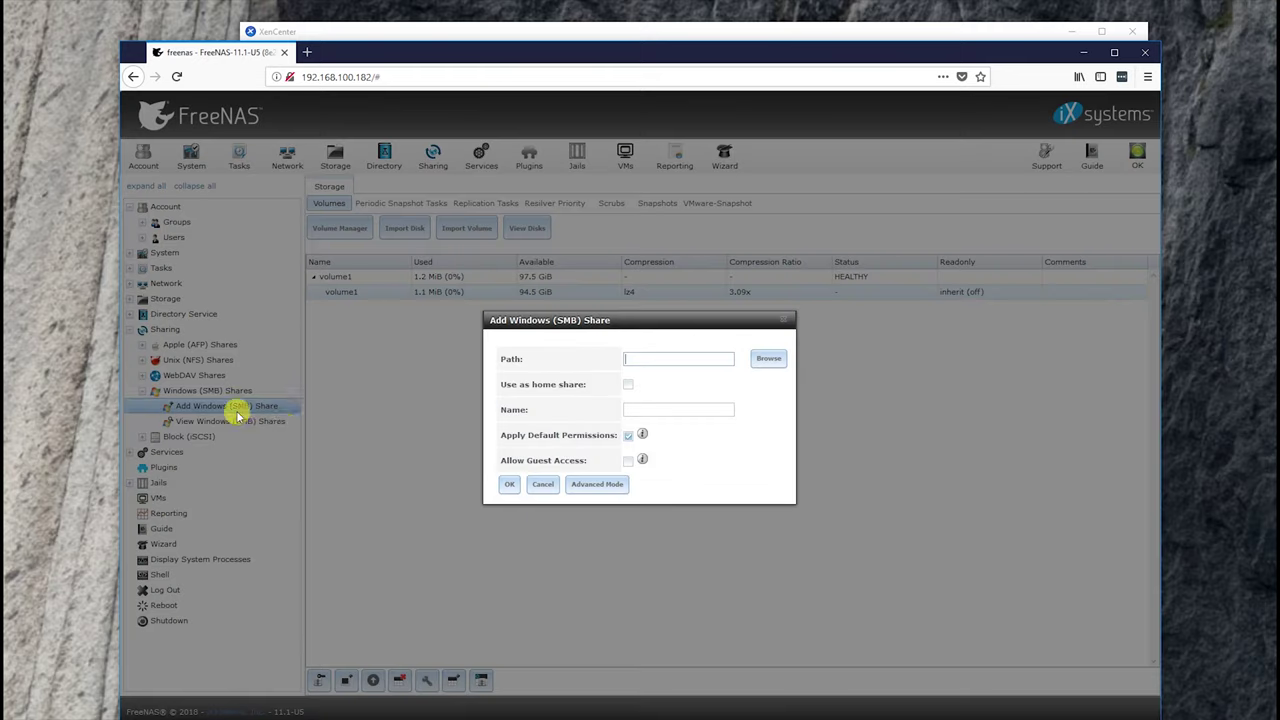
- Share /mnt/volume1/data1/share as a home share and enable the SMB service
{"action": "left_click", "coordinate": [765, 358]}
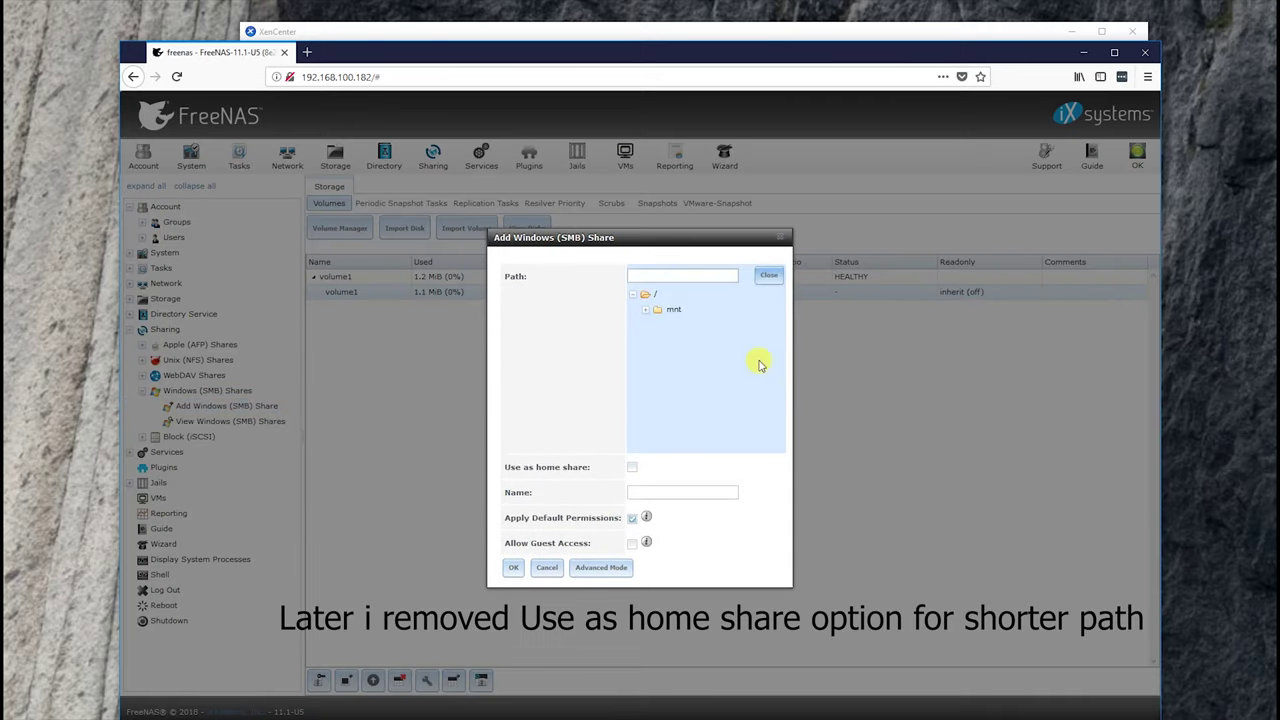
{"action": "left_click", "coordinate": [647, 311]}
{"action": "left_click", "coordinate": [657, 325]}
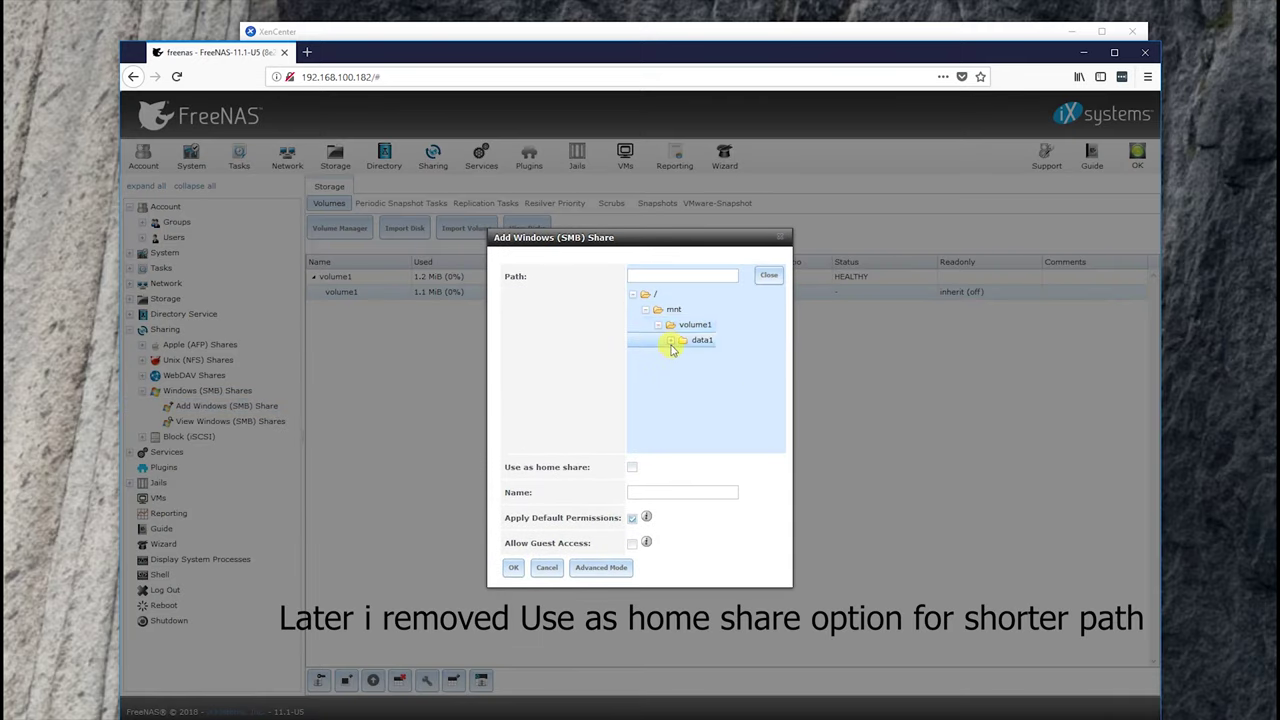
{"action": "left_click", "coordinate": [714, 356]}
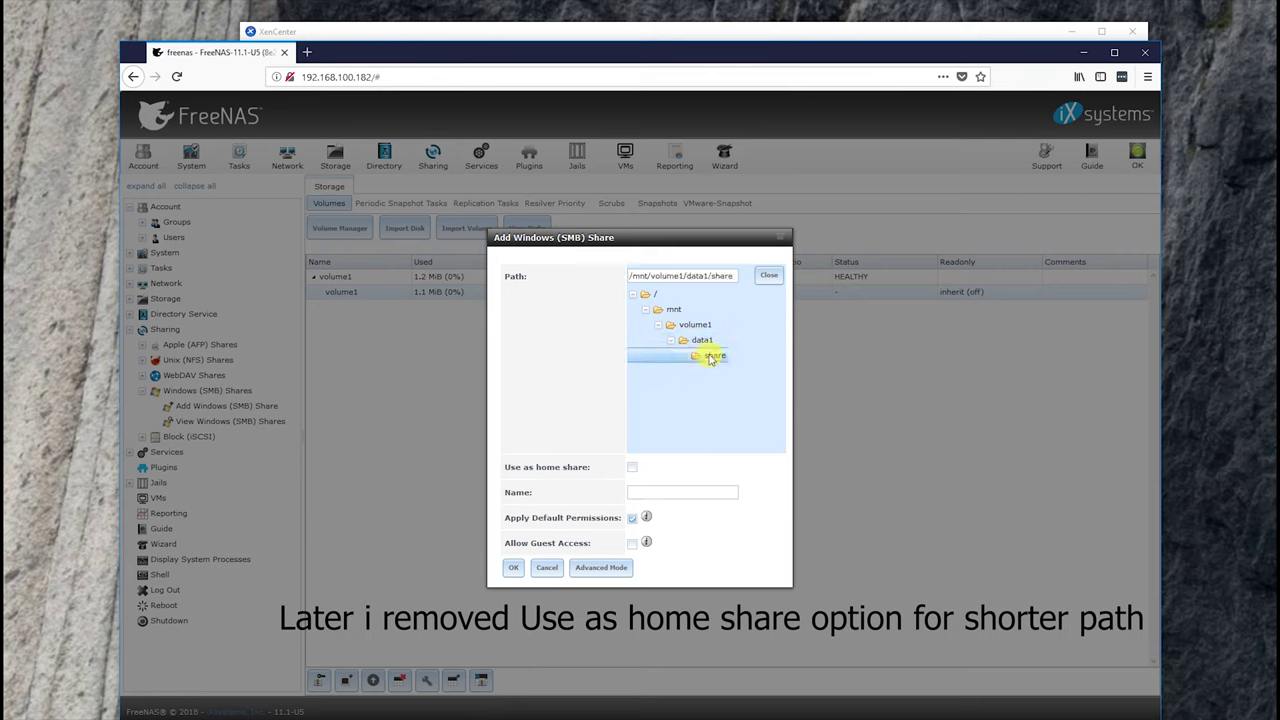
{"action": "left_click", "coordinate": [632, 469]}
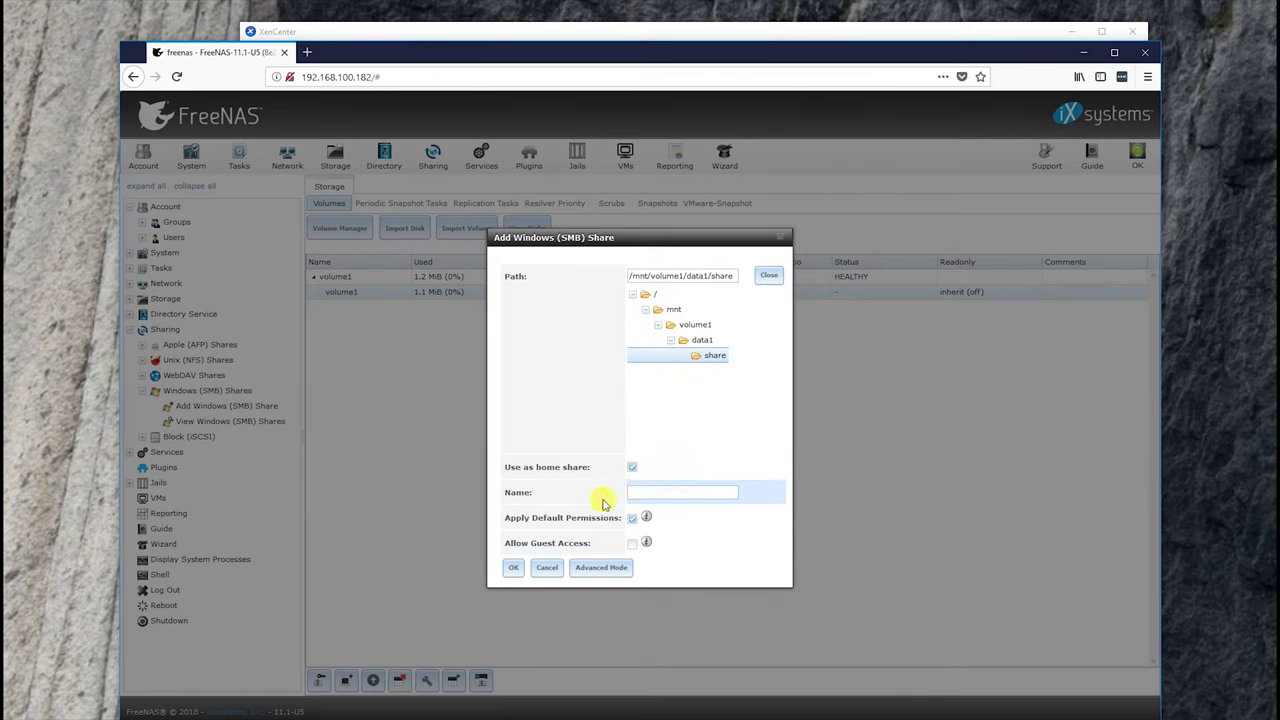
{"action": "left_click", "coordinate": [513, 570]}
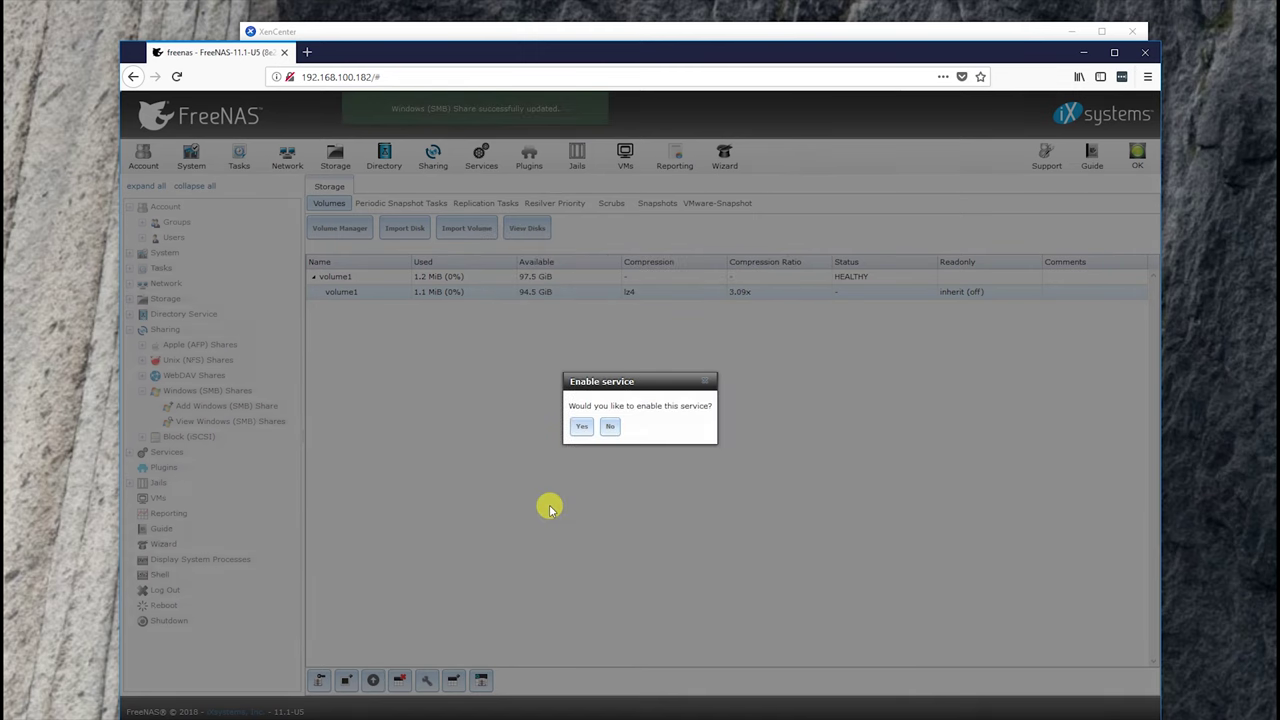
{"action": "left_click", "coordinate": [581, 427]}
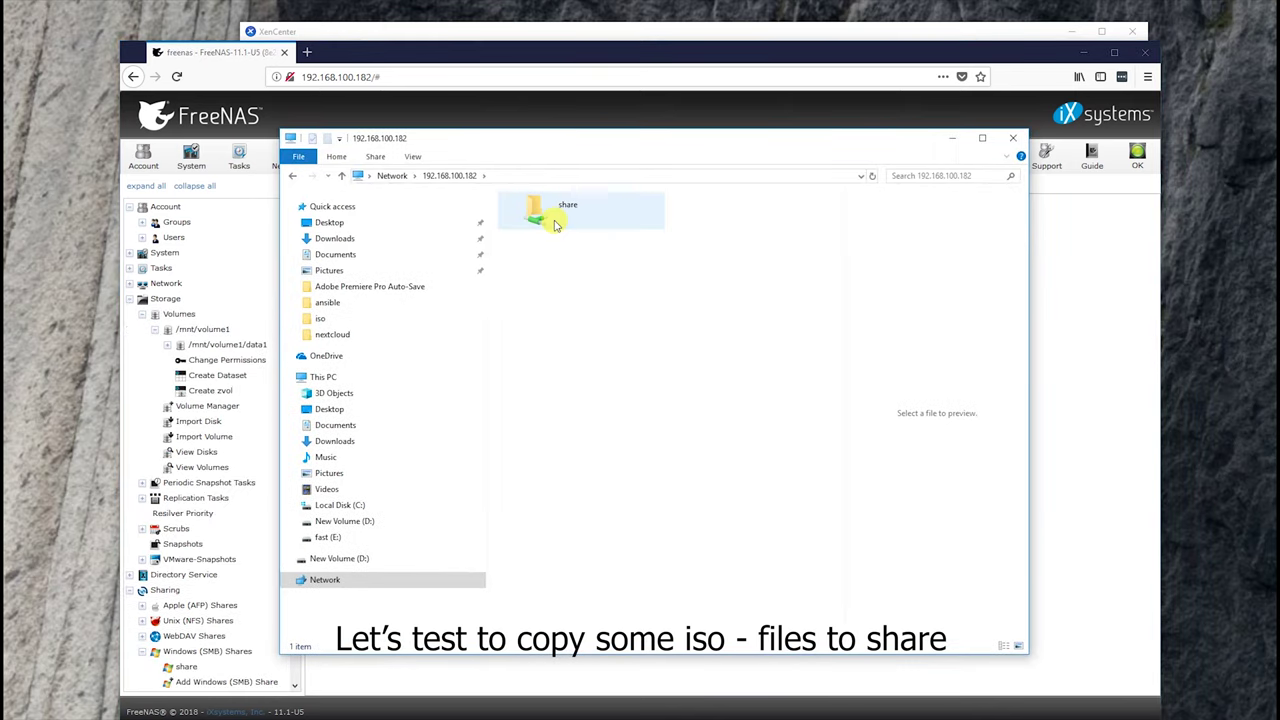
- Open the NAS share folder and copy all 13 ISO files from D:\iso into it
{"action": "left_click", "coordinate": [557, 224]}
{"action": "double_click", "coordinate": [557, 224]}
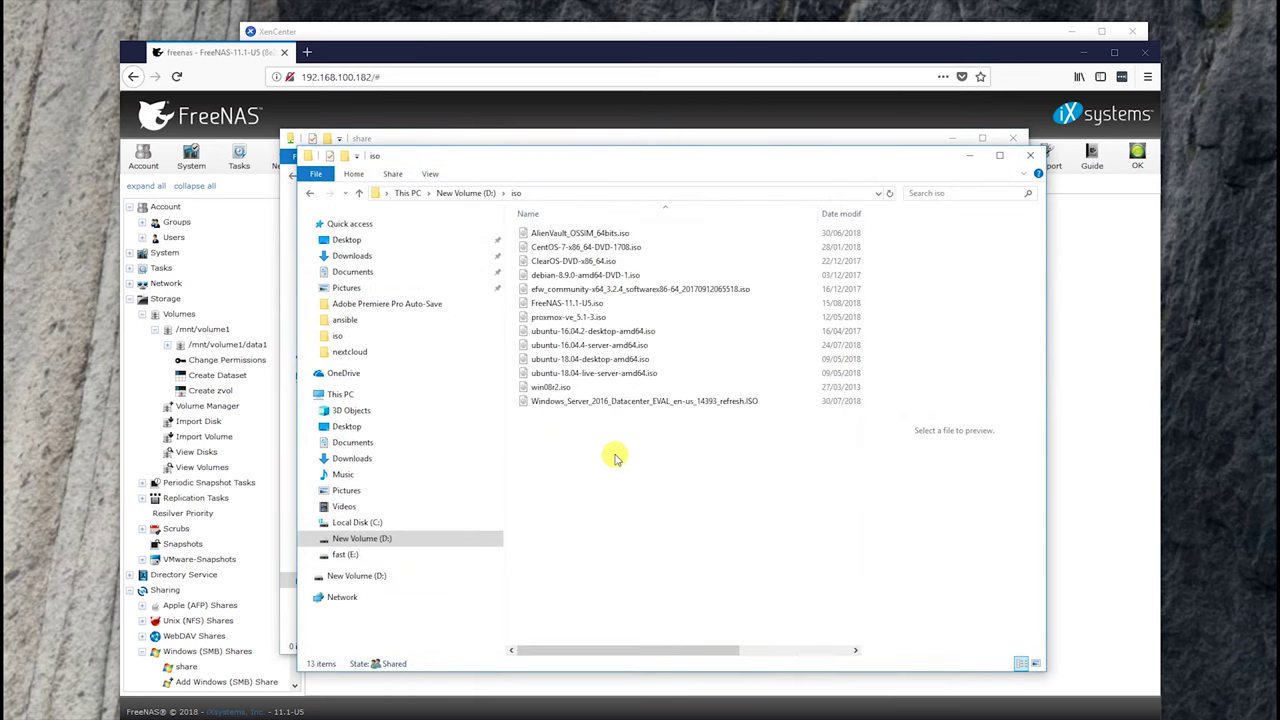
{"action": "key", "text": "ctrl+a"}
{"action": "left_click_drag", "start_coordinate": [634, 256], "coordinate": [640, 131]}
{"action": "left_click_drag", "start_coordinate": [640, 131], "coordinate": [660, 300]}
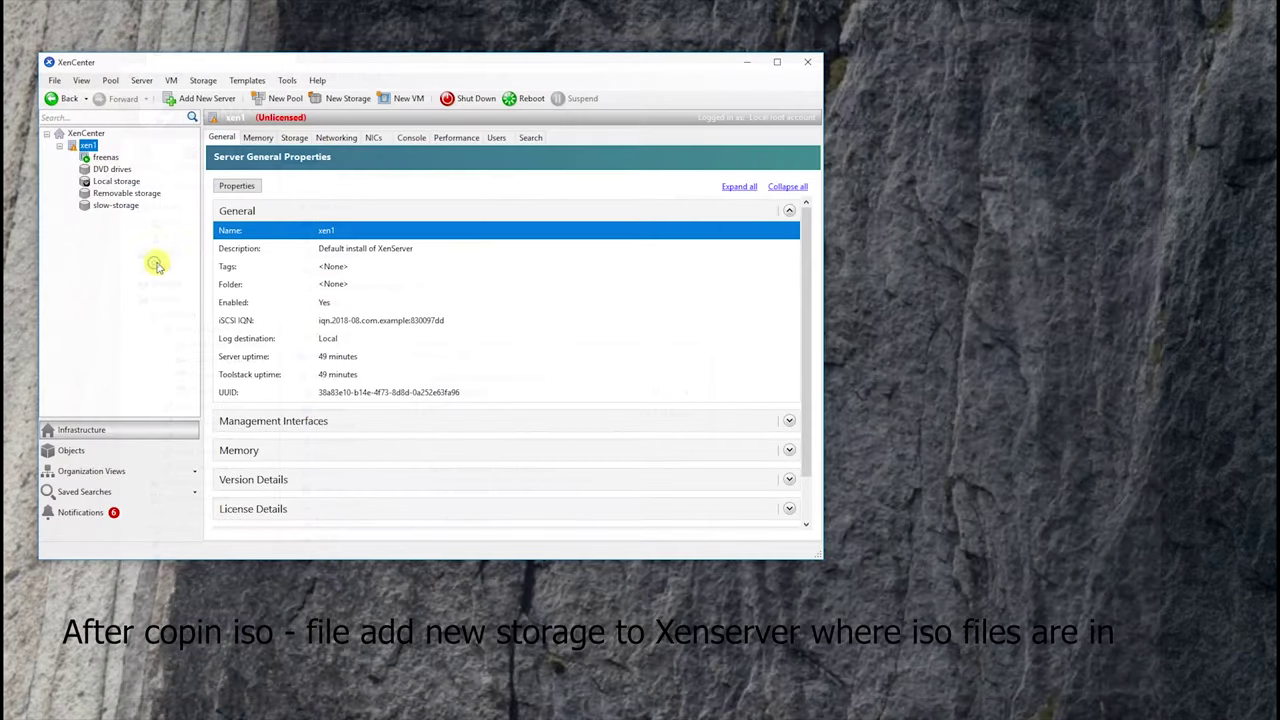
- Begin a new Windows File Sharing (SMB/CIFS) ISO repository named iso-local
{"action": "left_click", "coordinate": [346, 98]}
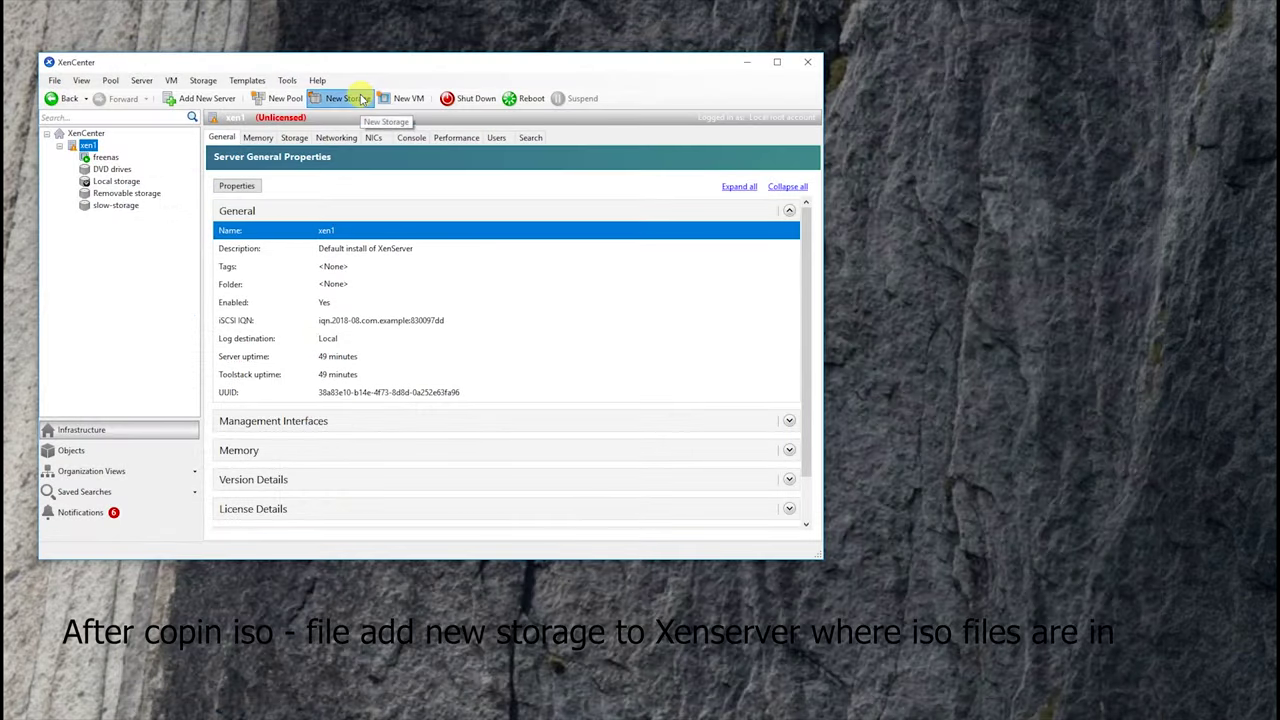
{"action": "left_click", "coordinate": [337, 366]}
{"action": "left_click", "coordinate": [630, 471]}
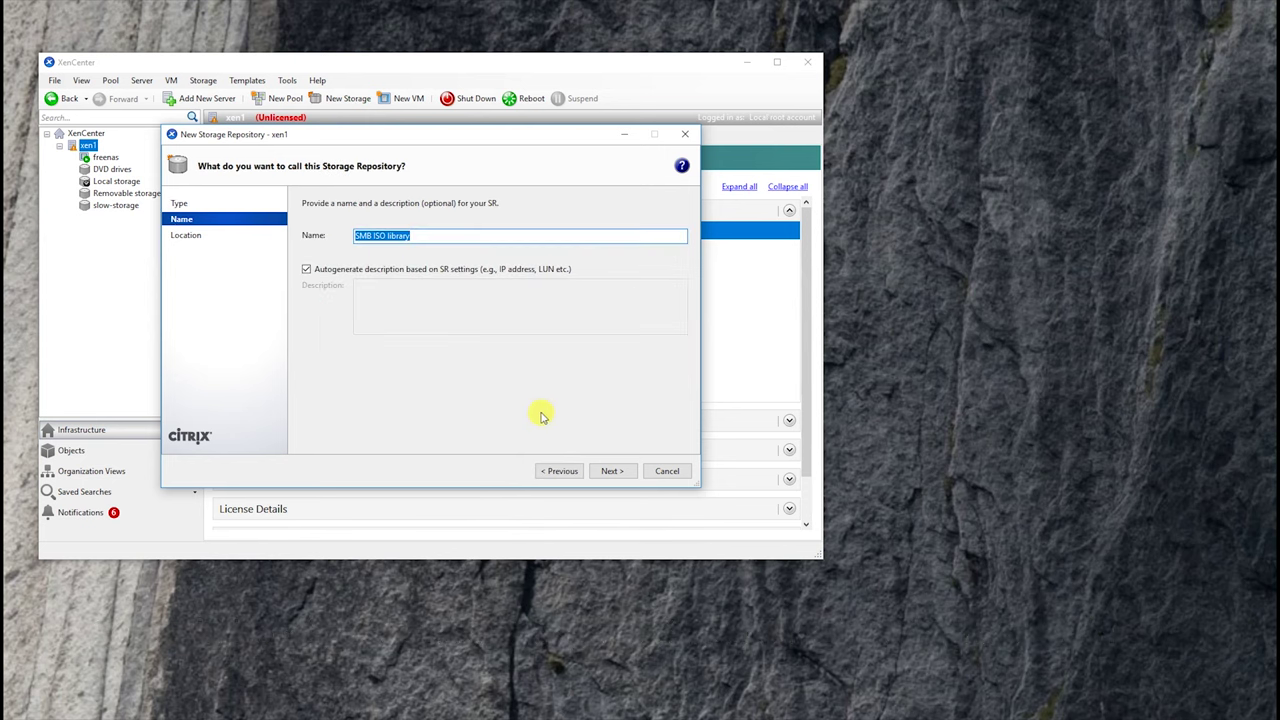
{"action": "type", "text": "n"}
{"action": "type", "text": "so-local"}
{"action": "key", "text": "Return"}
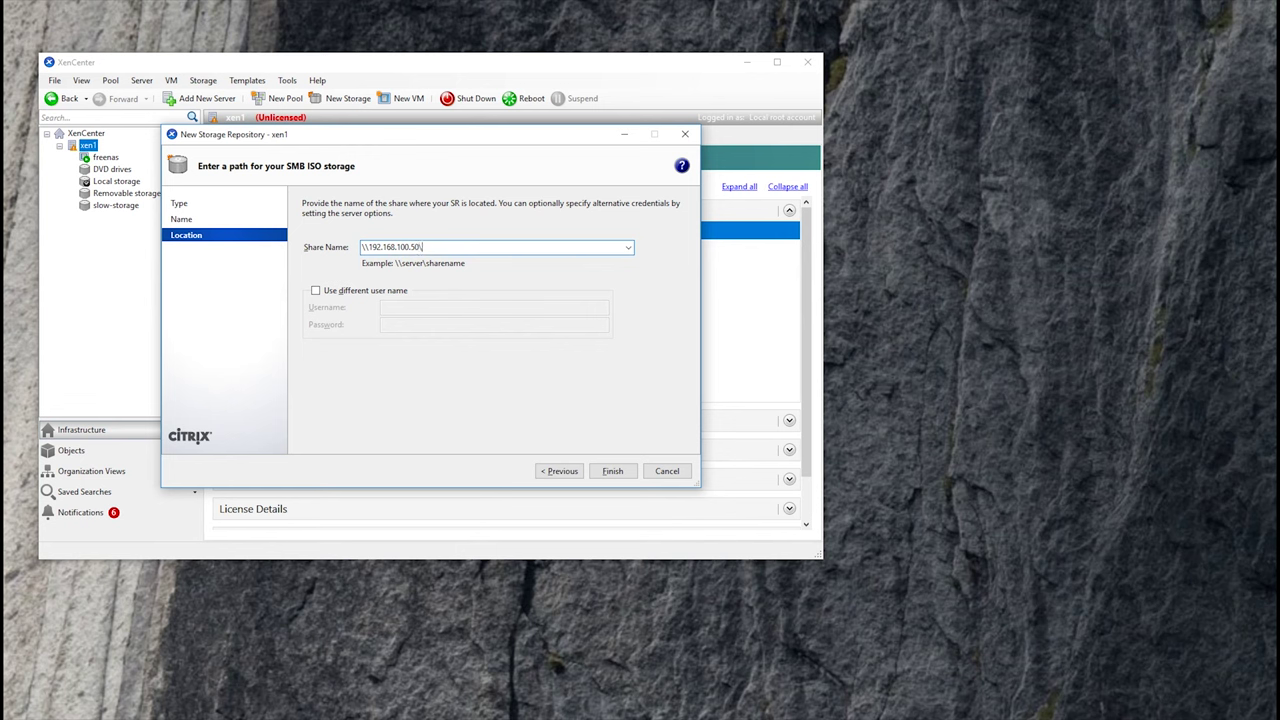
- Use separate share credentials, fix the path to \\192.168.100.50\share, finish, and list its ISOs
{"action": "left_click", "coordinate": [610, 290]}
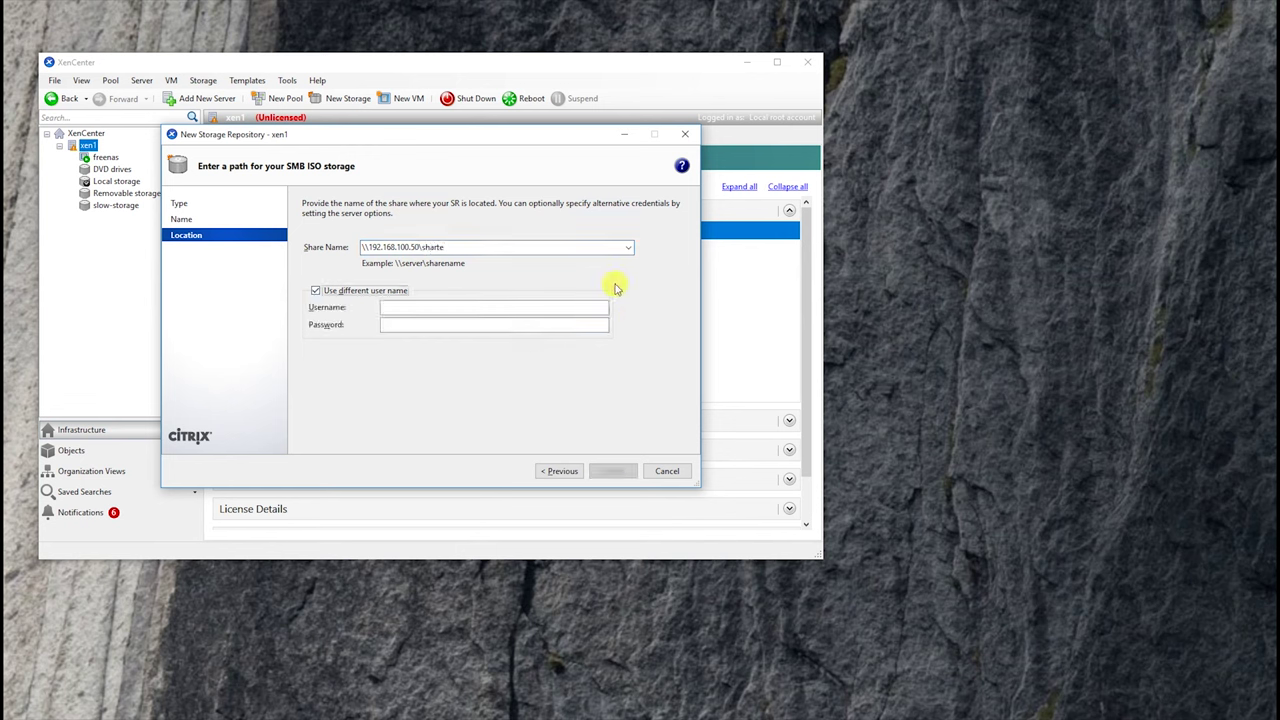
{"action": "left_click", "coordinate": [485, 246]}
{"action": "left_click", "coordinate": [488, 246]}
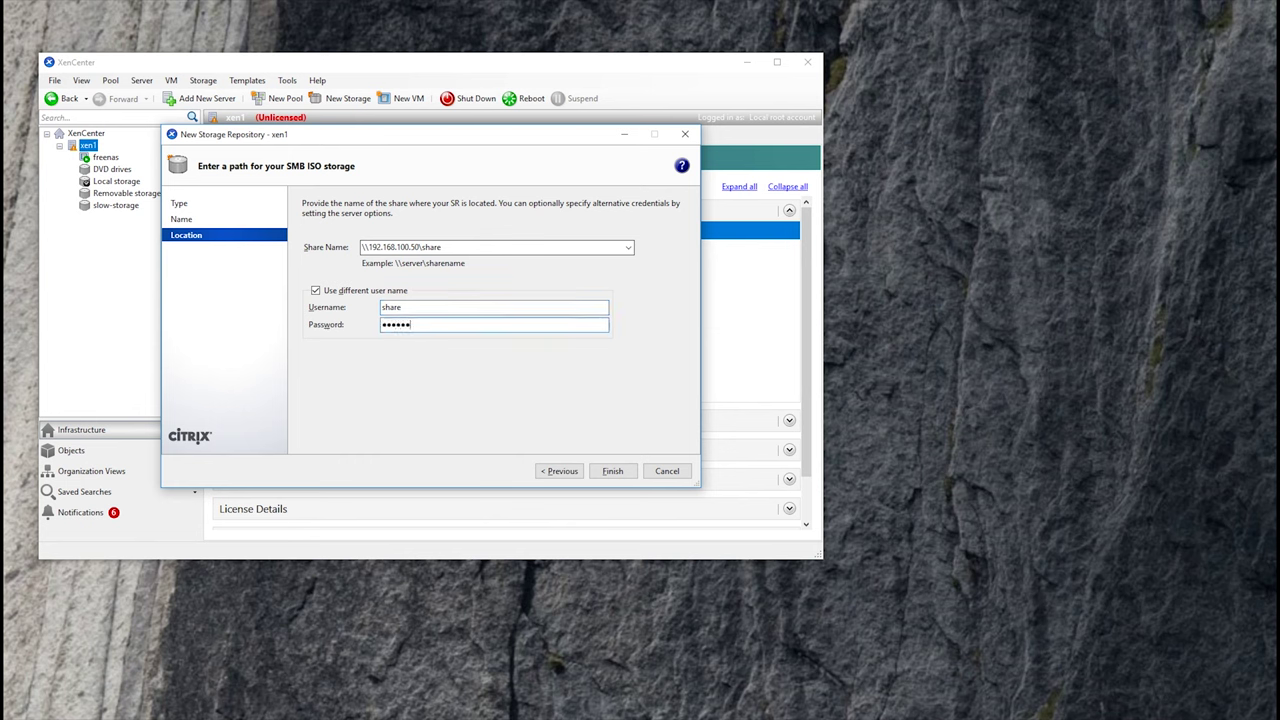
{"action": "left_click", "coordinate": [609, 471]}
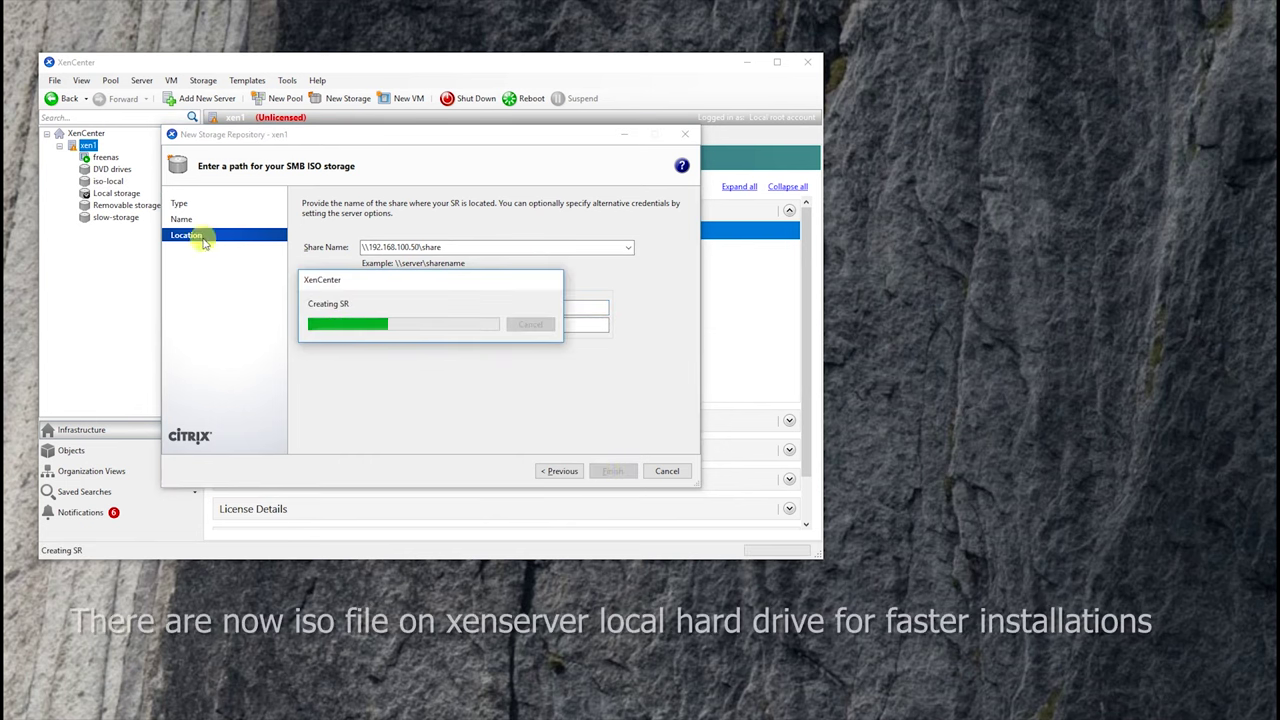
{"action": "left_click", "coordinate": [110, 182]}
{"action": "left_click", "coordinate": [262, 137]}
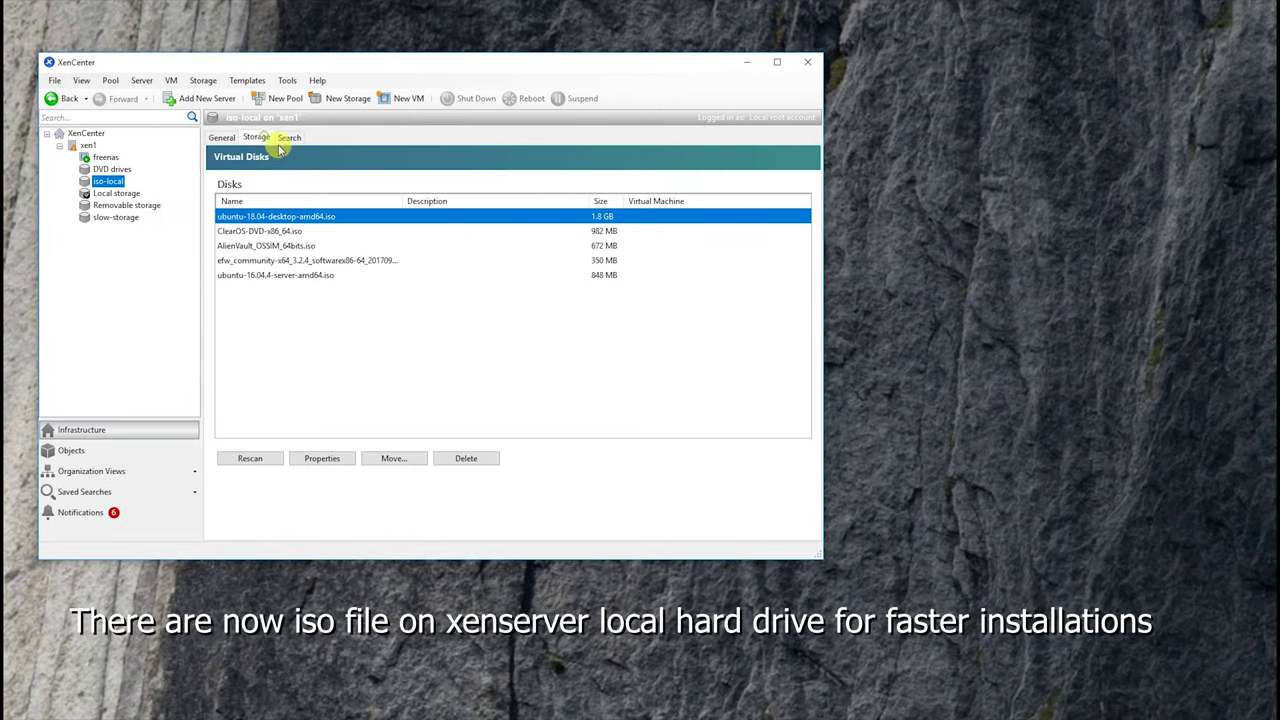